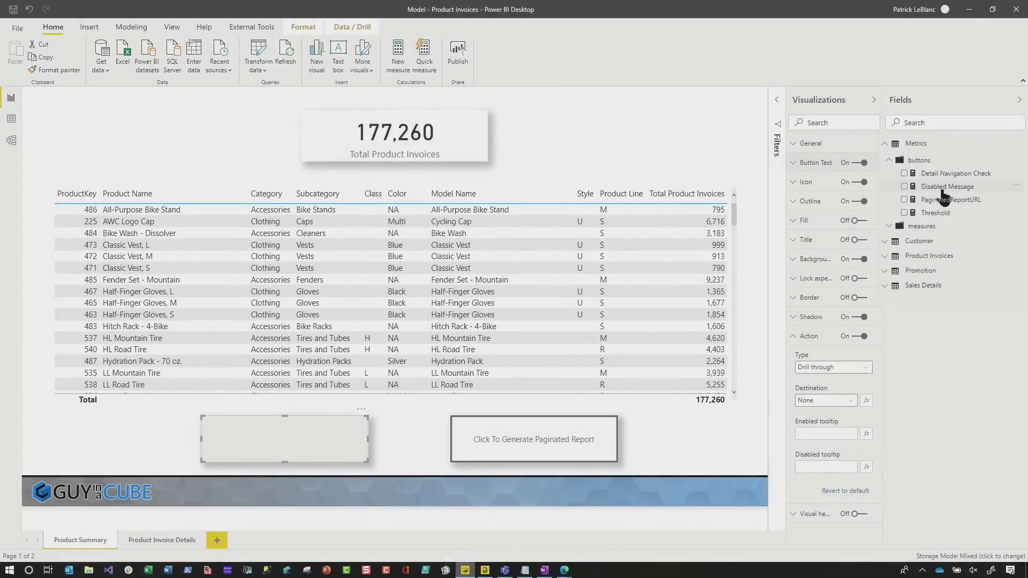
Review the formulas of the Threshold, Disabled Message and Detail Navigation Check measures
{"action": "left_click", "coordinate": [942, 213]}
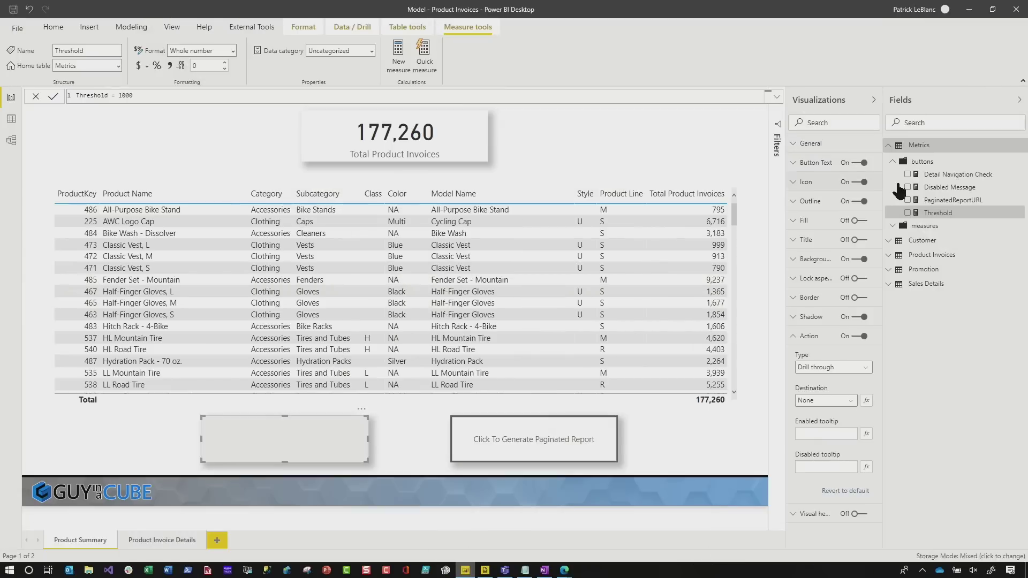
{"action": "left_click", "coordinate": [941, 189]}
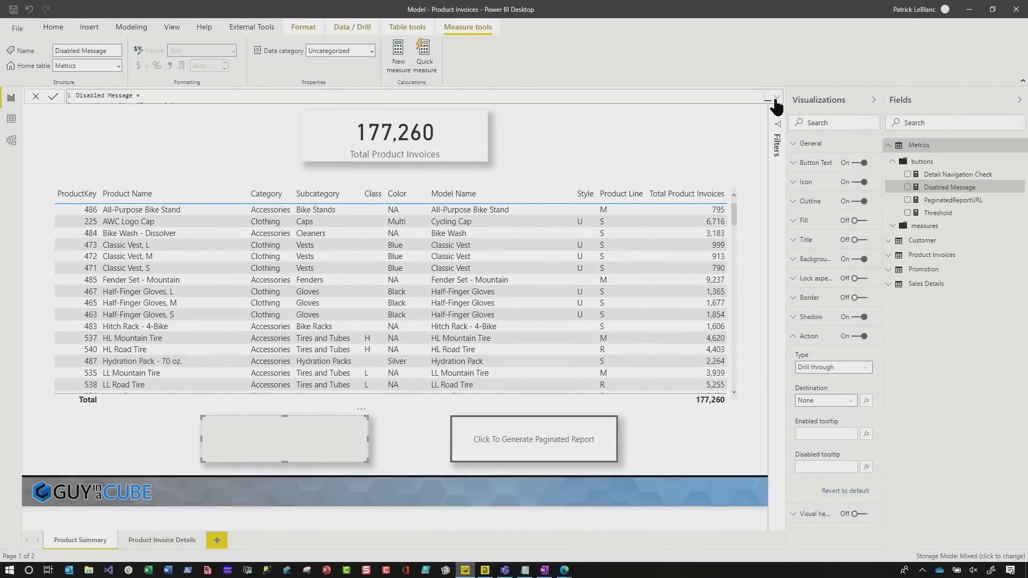
{"action": "left_click", "coordinate": [776, 99]}
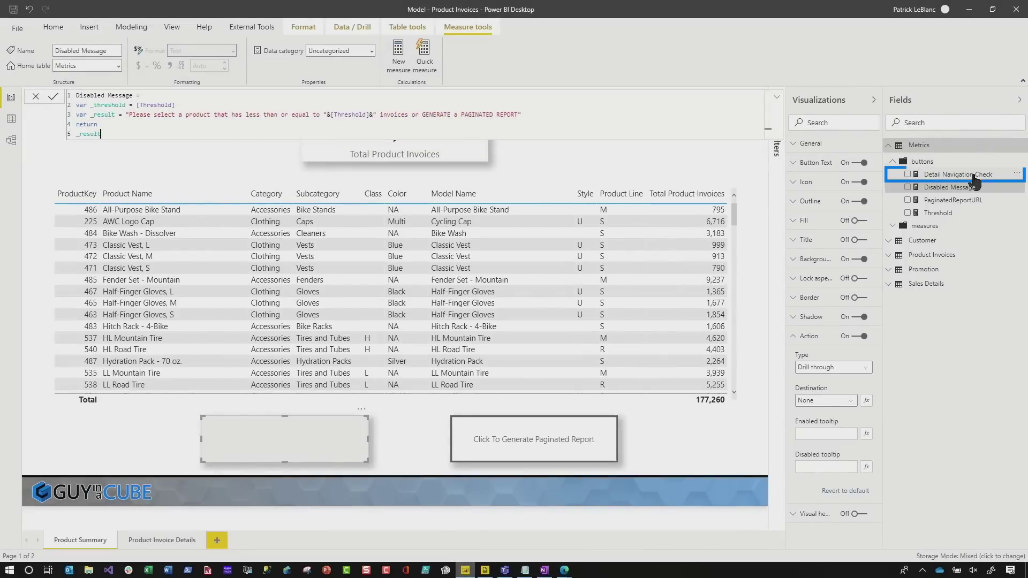
{"action": "left_click", "coordinate": [973, 175]}
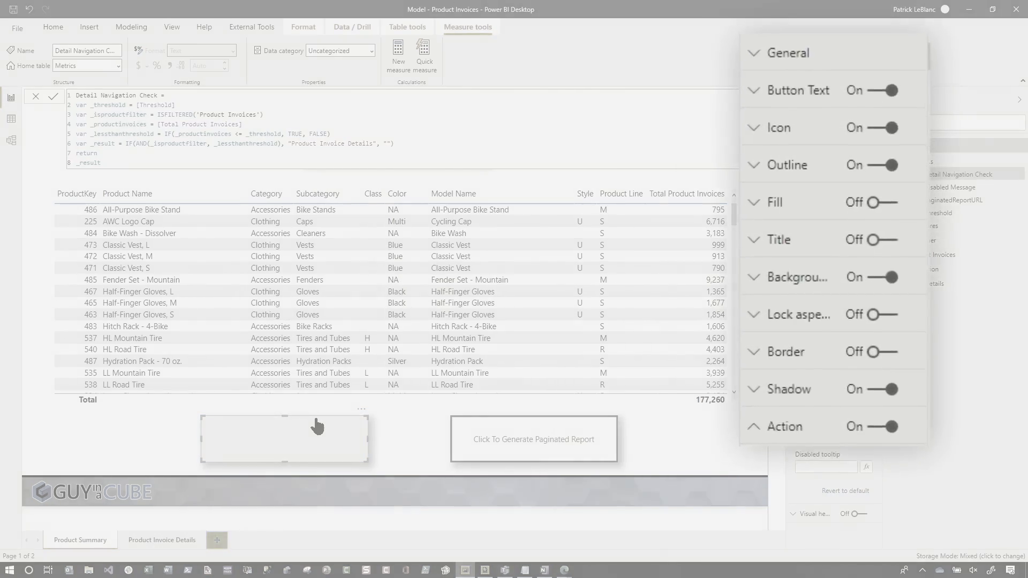
Show the blank button's text settings for its Default state
{"action": "left_click", "coordinate": [779, 88]}
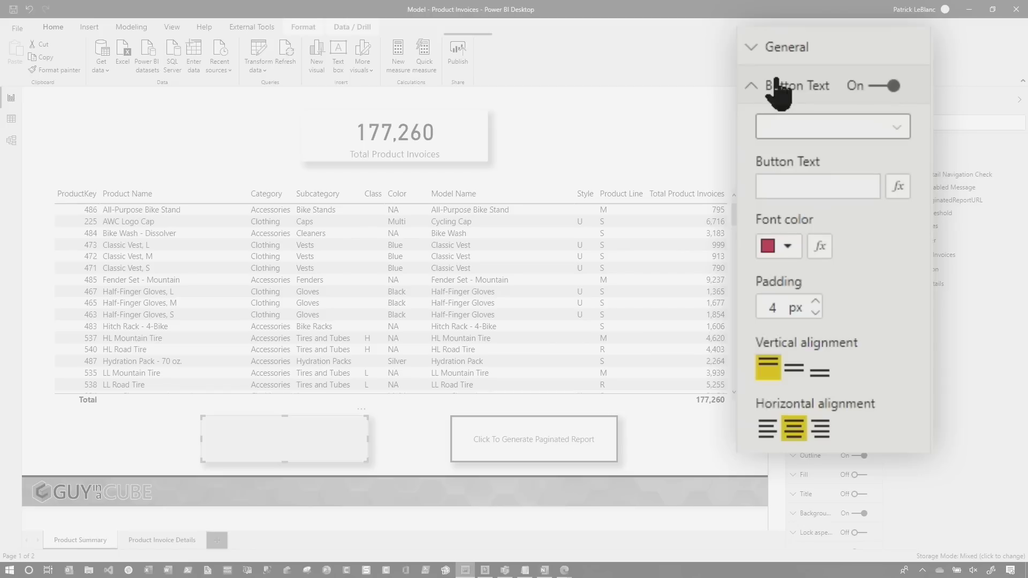
{"action": "left_click", "coordinate": [822, 132]}
{"action": "left_click", "coordinate": [798, 153]}
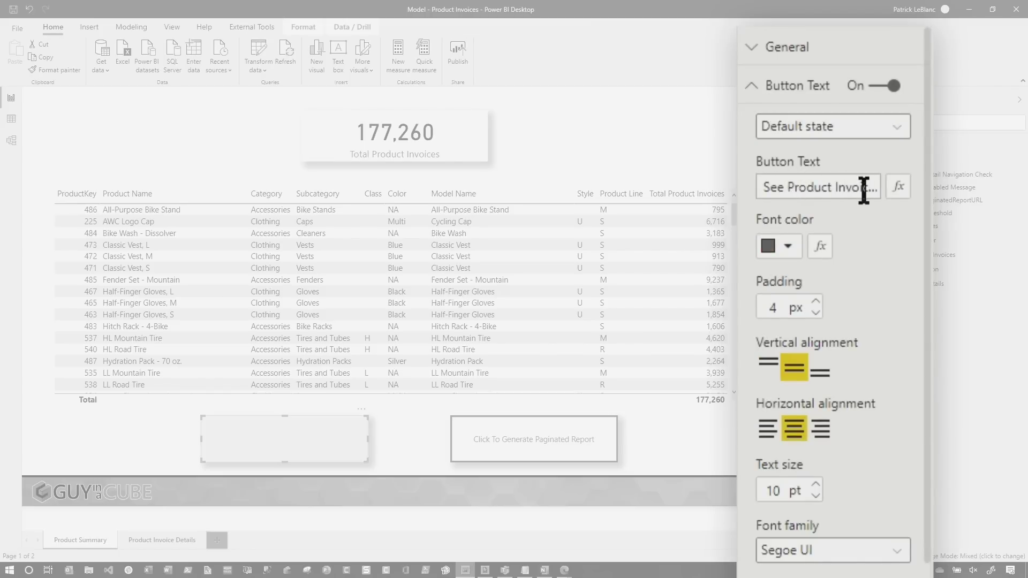
Base the button's text in the Disabled state on the value of the Disabled Message measure in the Metrics buttons folder
{"action": "left_click", "coordinate": [833, 131]}
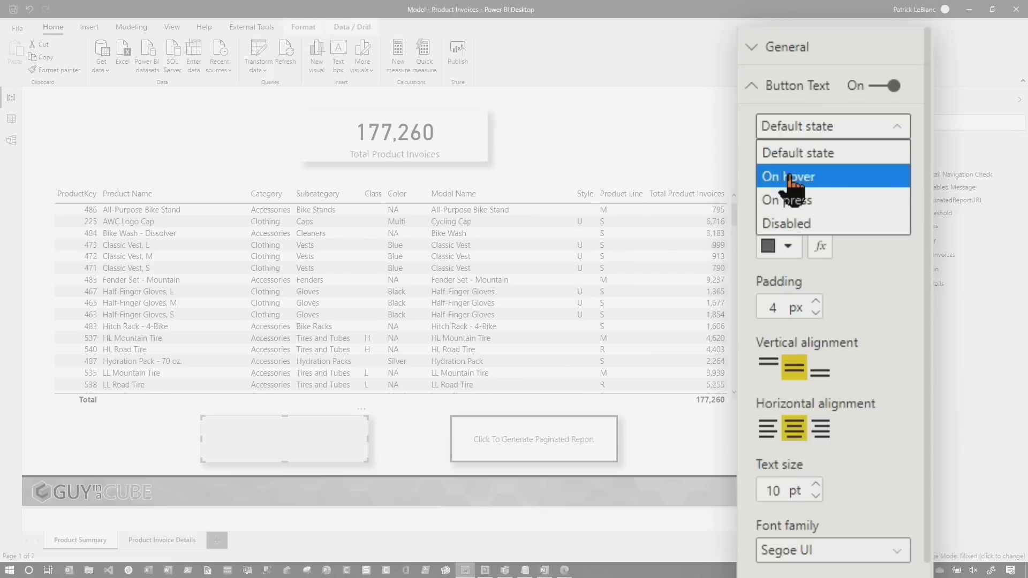
{"action": "left_click", "coordinate": [790, 222]}
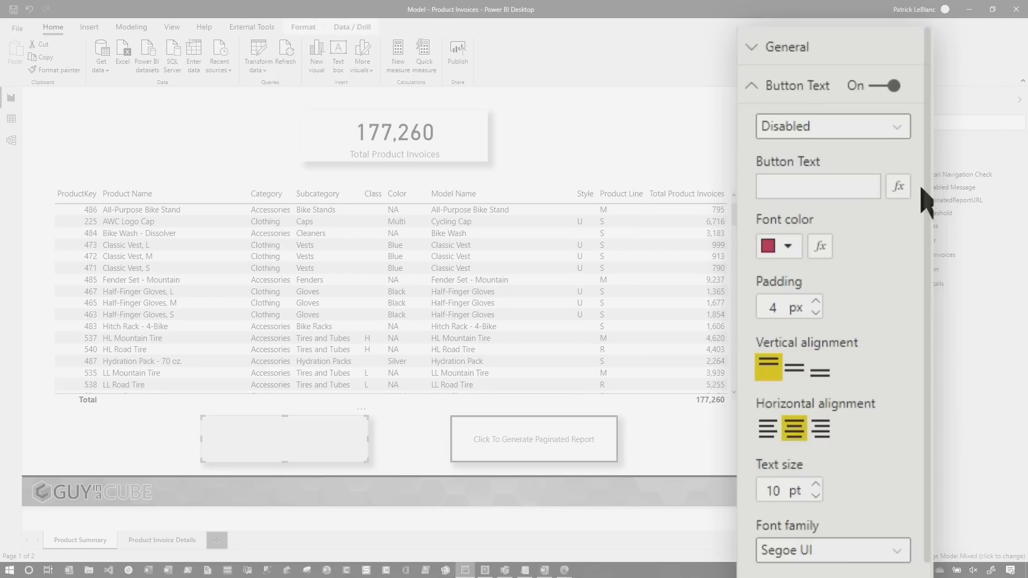
{"action": "left_click", "coordinate": [898, 186]}
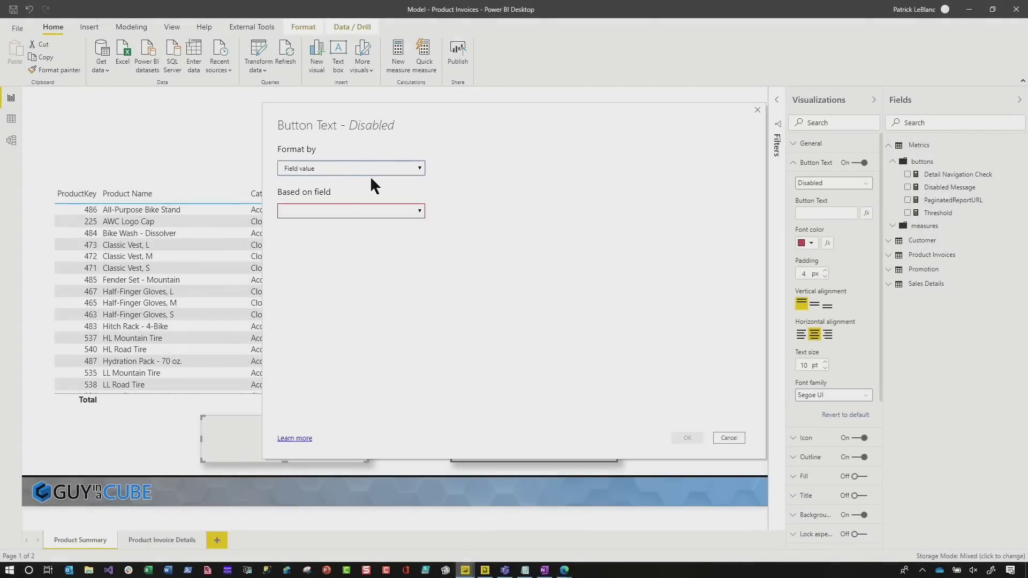
{"action": "left_click", "coordinate": [402, 209]}
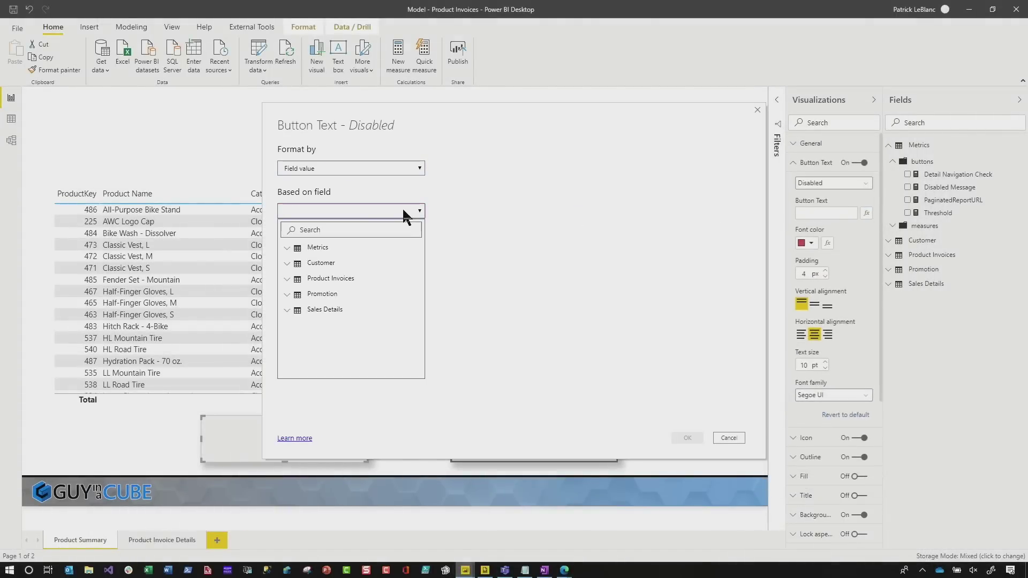
{"action": "left_click", "coordinate": [287, 247]}
{"action": "left_click", "coordinate": [294, 265]}
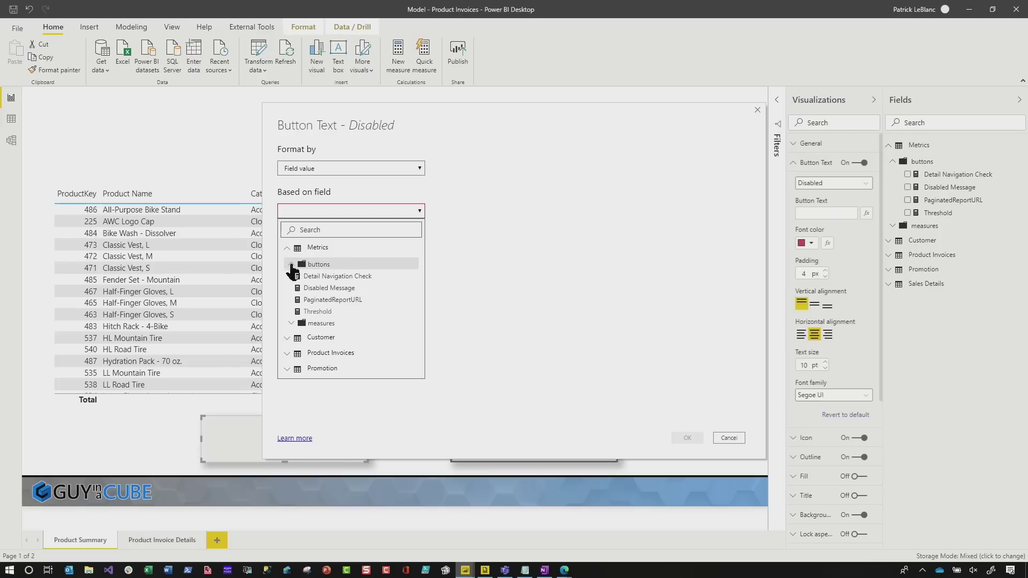
{"action": "left_click", "coordinate": [333, 292]}
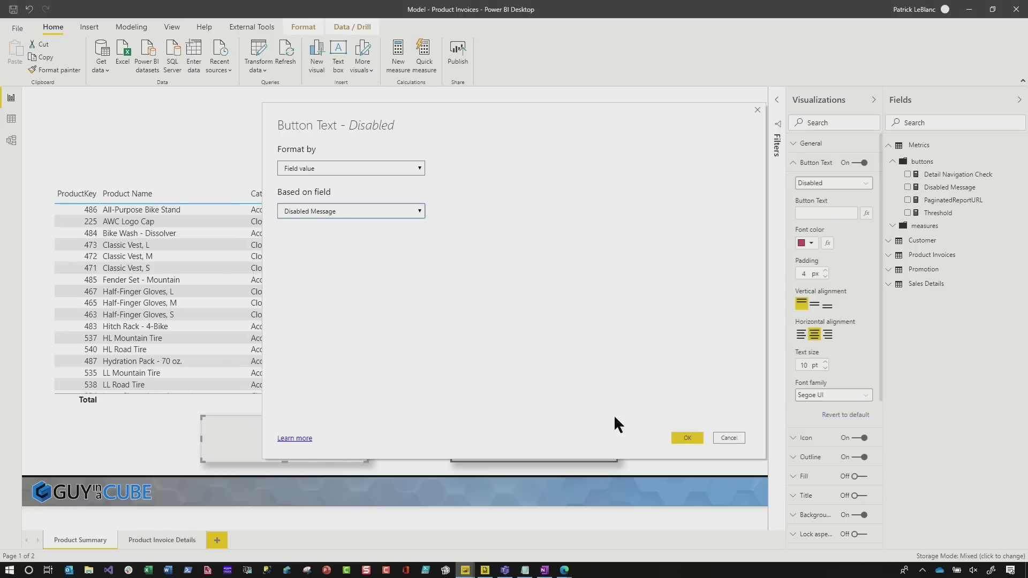
{"action": "left_click", "coordinate": [686, 441]}
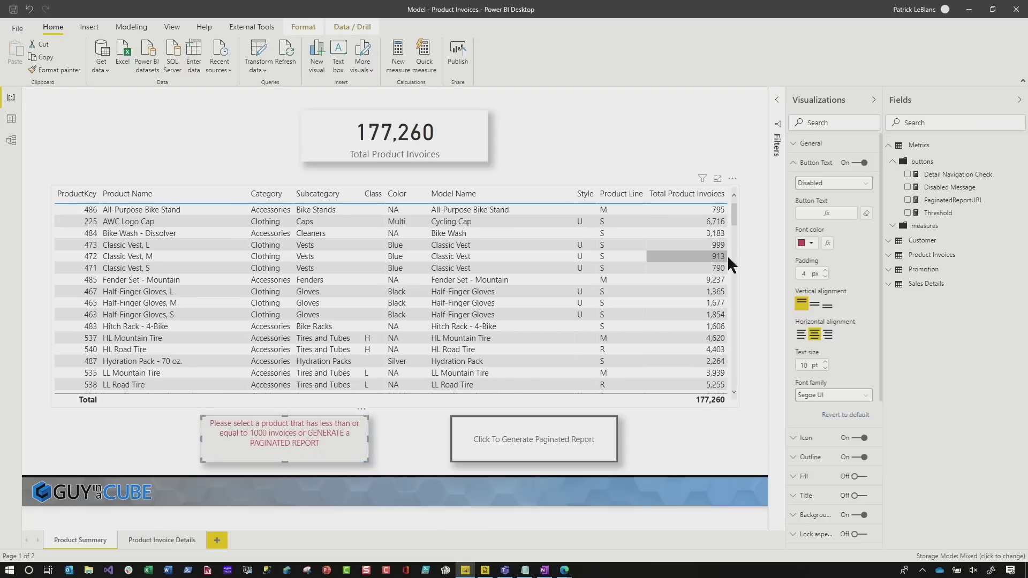
Use Drill through as the button's action type and base its destination on the field value of the Detail Navigation Check measure
{"action": "scroll", "coordinate": [824, 321], "scroll_direction": "down", "scroll_amount": 5}
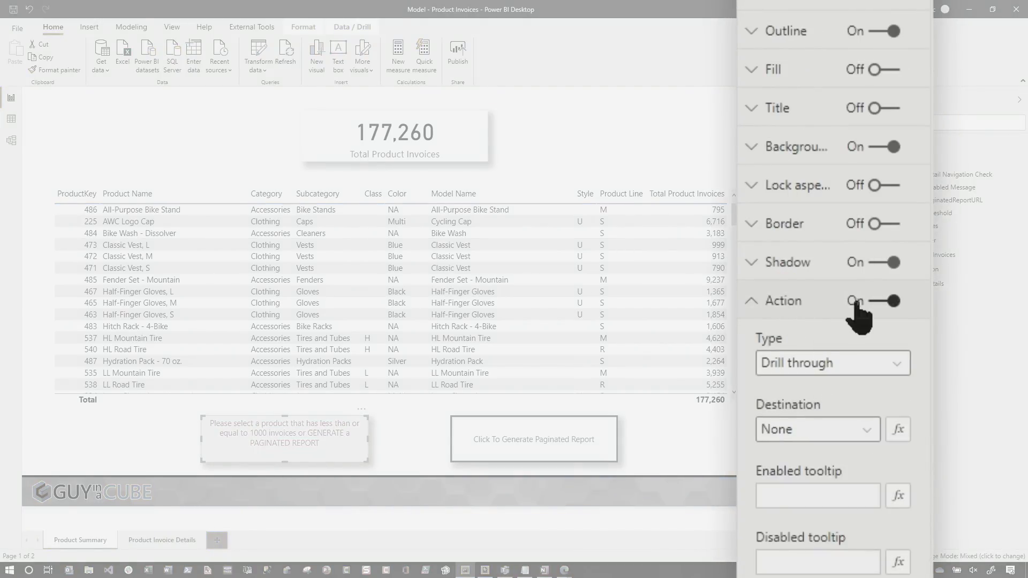
{"action": "left_click", "coordinate": [830, 364]}
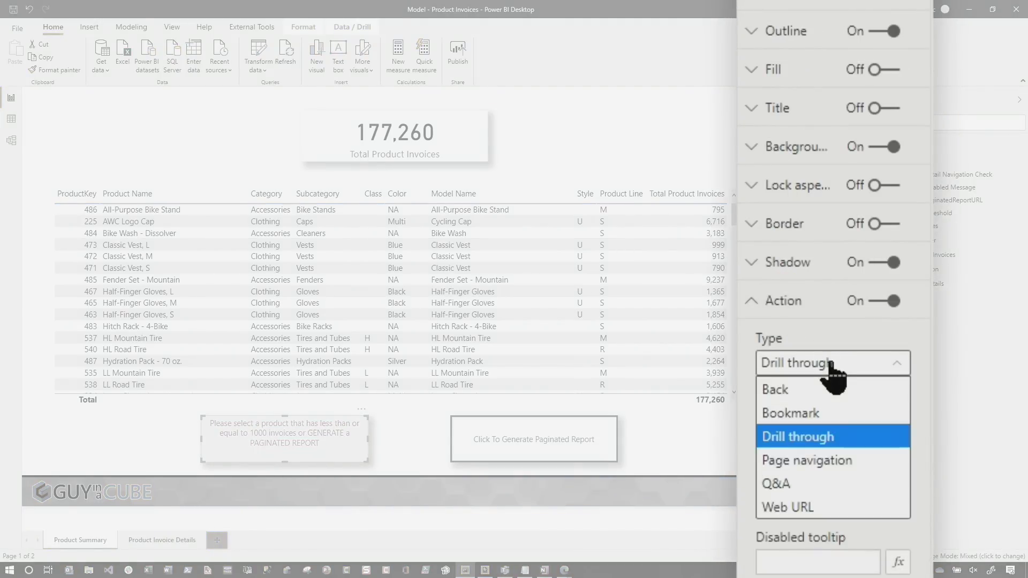
{"action": "left_click", "coordinate": [813, 435]}
{"action": "left_click", "coordinate": [897, 429]}
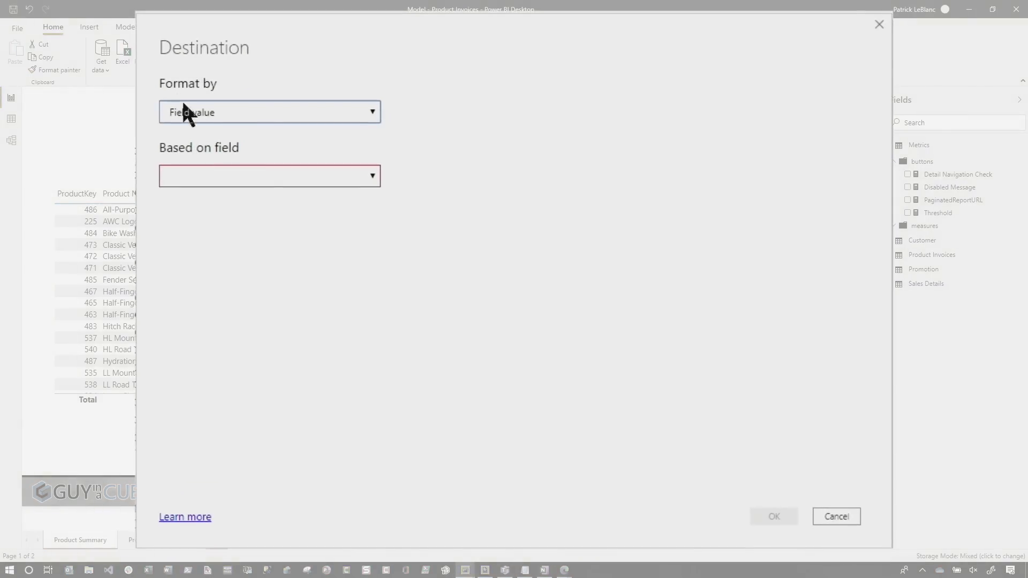
{"action": "left_click", "coordinate": [326, 111]}
{"action": "left_click", "coordinate": [320, 118]}
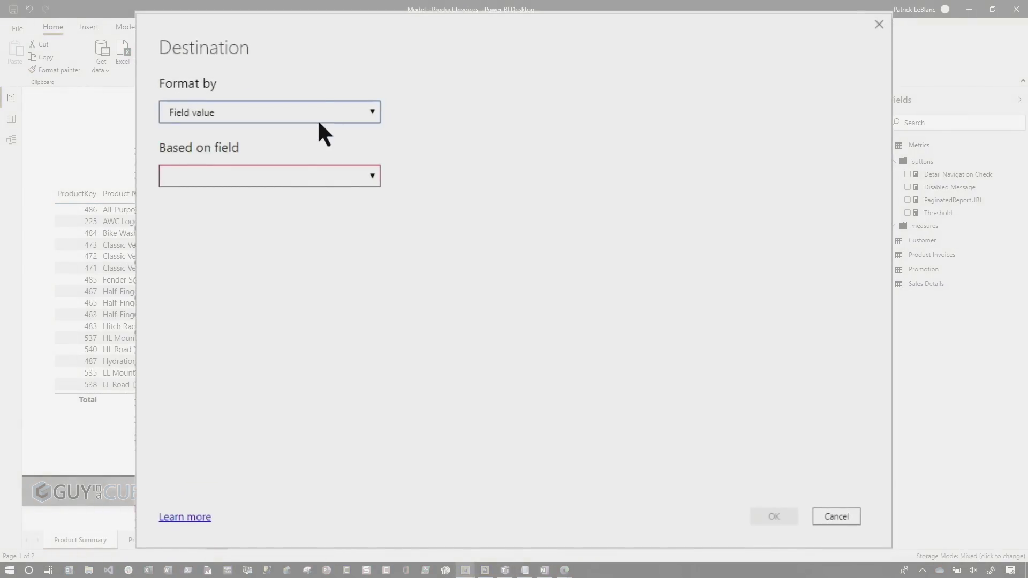
{"action": "left_click", "coordinate": [288, 180]}
{"action": "left_click", "coordinate": [174, 234]}
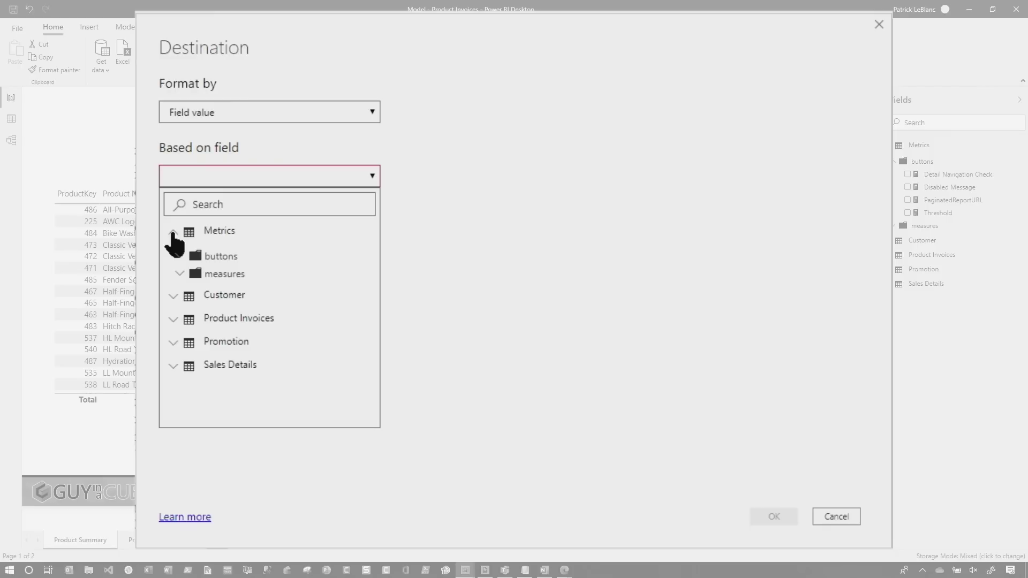
{"action": "left_click", "coordinate": [181, 256]}
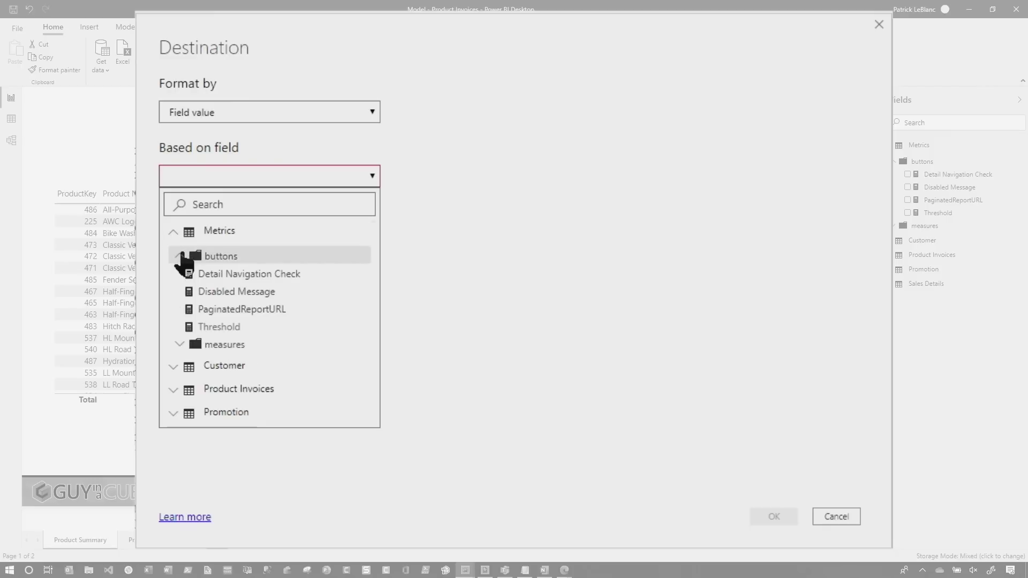
{"action": "left_click", "coordinate": [289, 276]}
{"action": "left_click", "coordinate": [771, 515]}
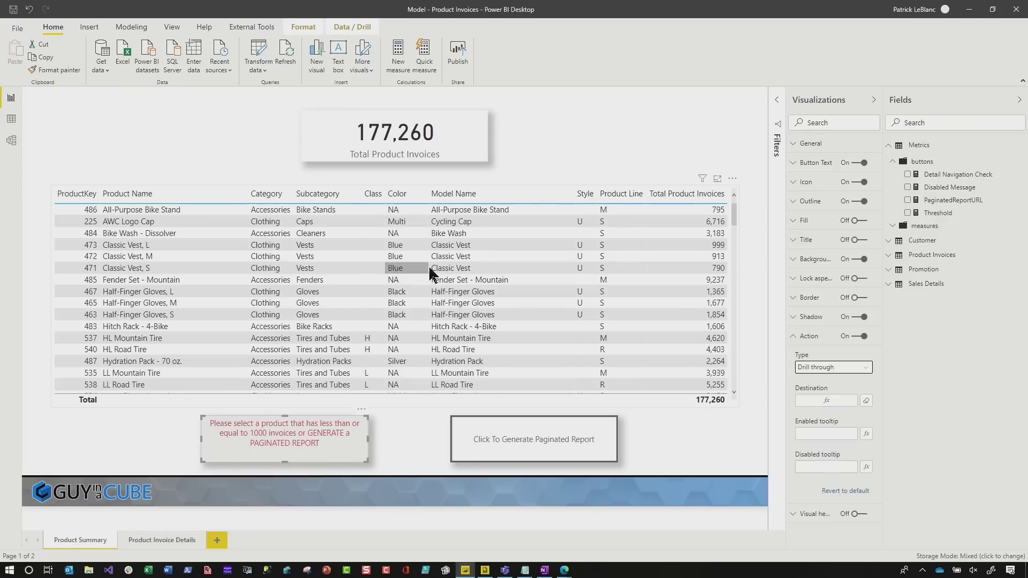
Test the button's conditional state by selecting the All-Purpose Bike Stand row and the AWC Logo Cap row in the table
{"action": "left_click", "coordinate": [154, 210]}
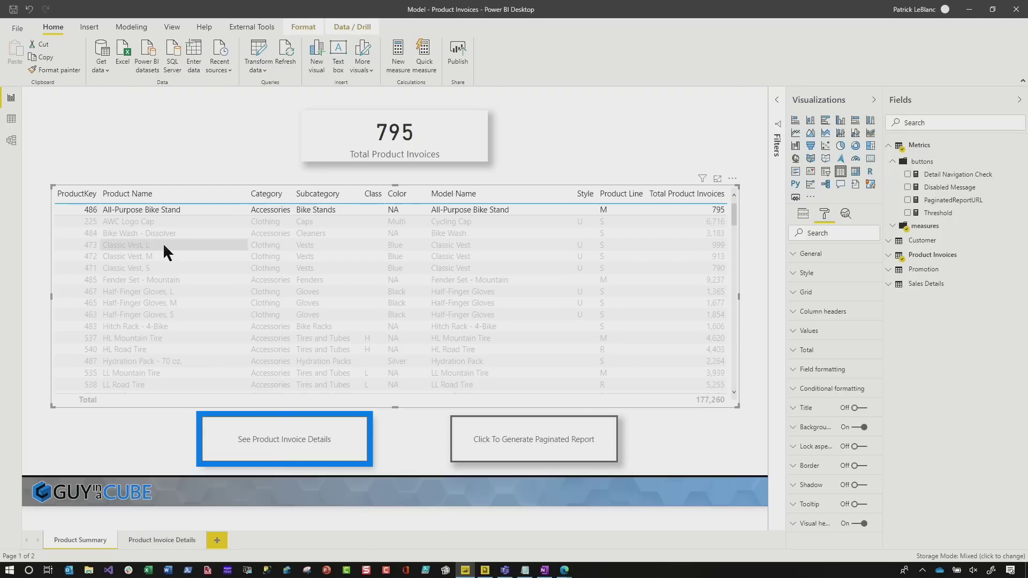
{"action": "left_click", "coordinate": [134, 221]}
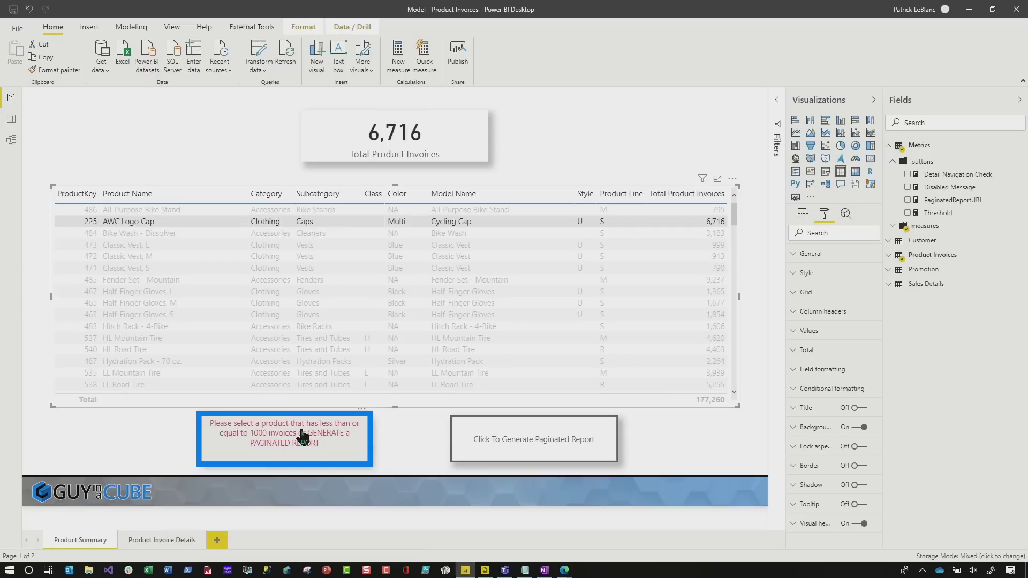
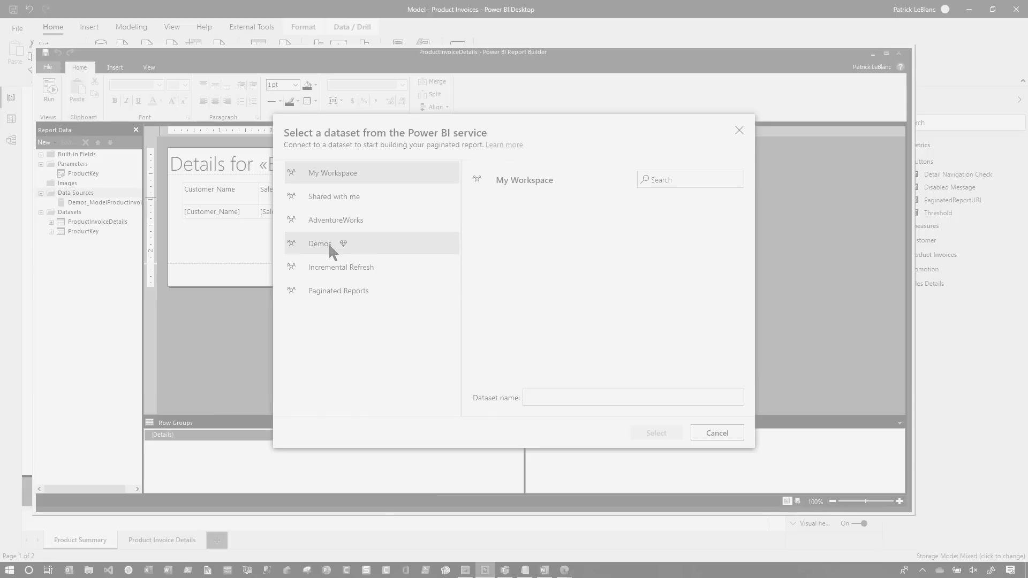
In Power BI Report Builder, browse the Demos workspace for the Model - Product Invoices dataset and view the existing data source's options
{"action": "left_click", "coordinate": [329, 242]}
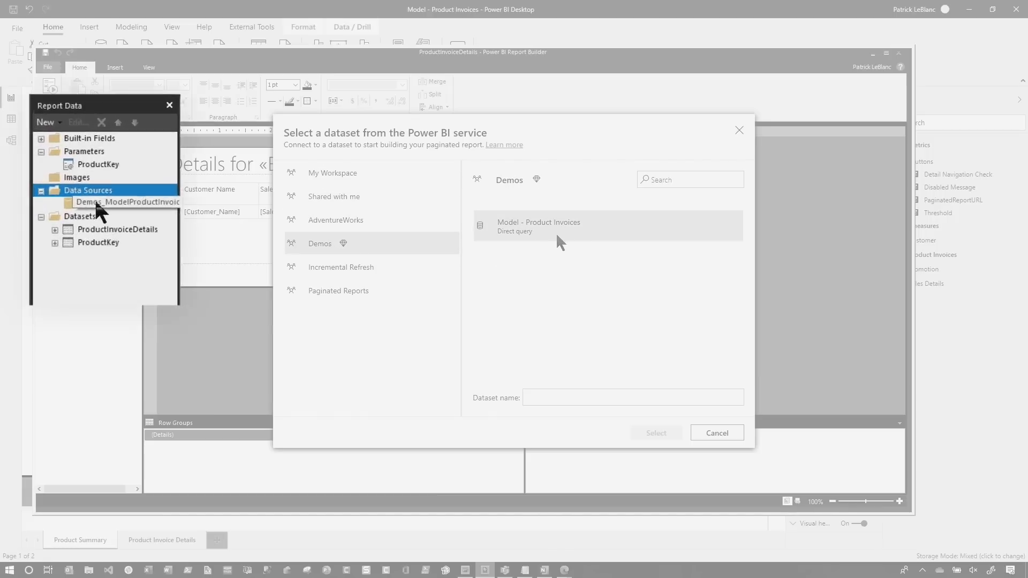
{"action": "double_click", "coordinate": [555, 234]}
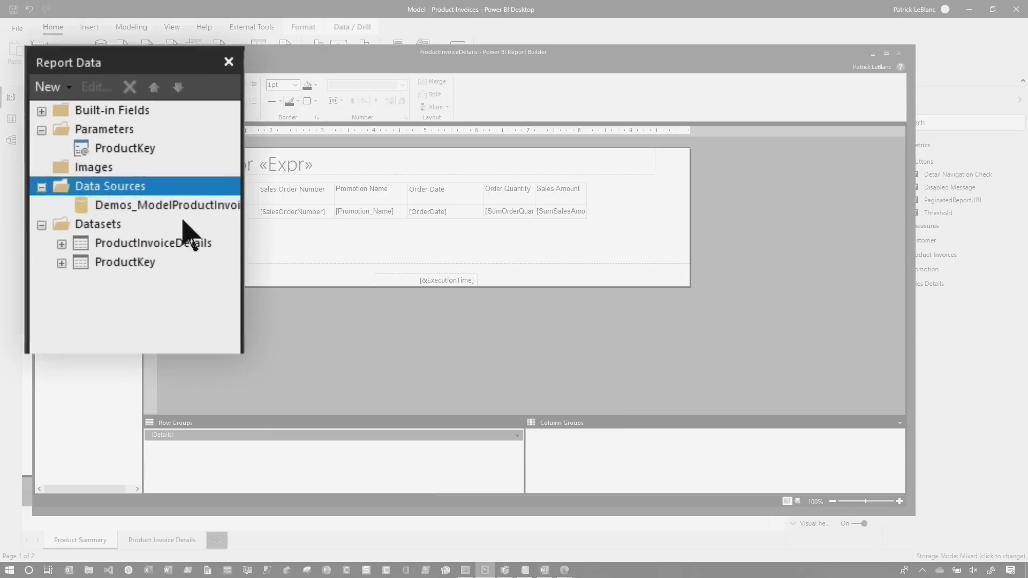
{"action": "right_click", "coordinate": [137, 203]}
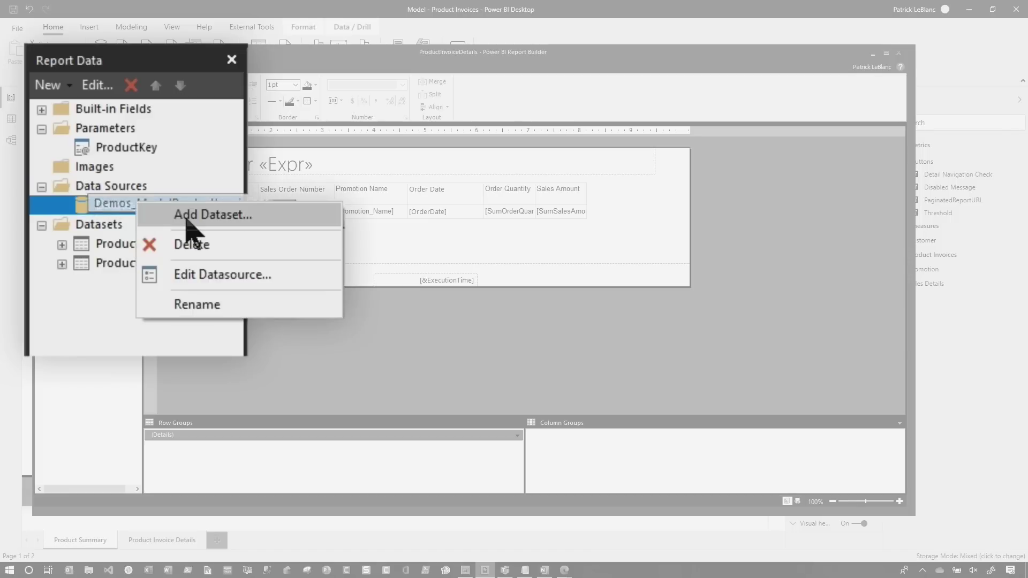
{"action": "left_click", "coordinate": [80, 314]}
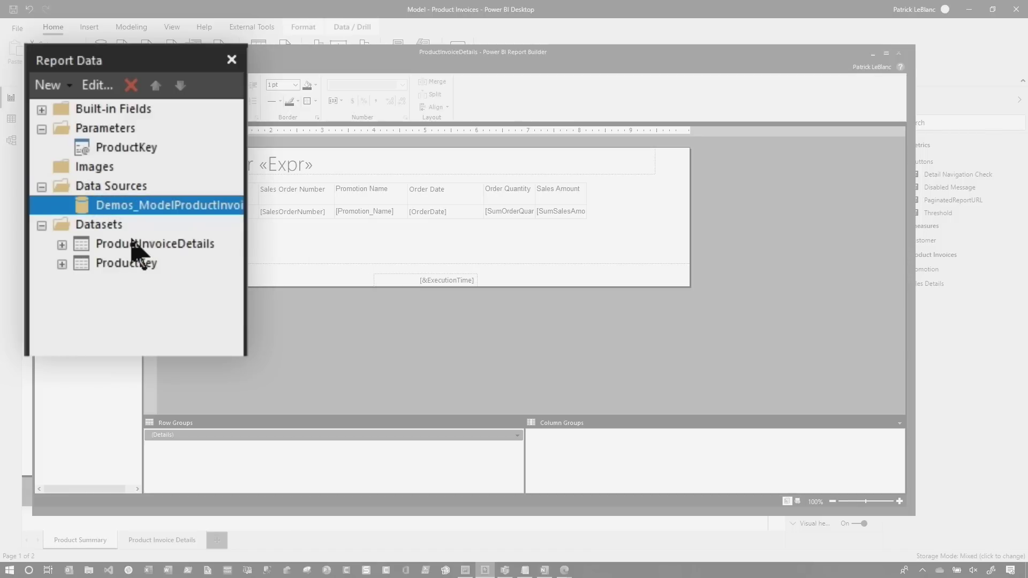
Review the query of the ProductInvoiceDetails dataset in its properties and close them without changes
{"action": "double_click", "coordinate": [93, 223]}
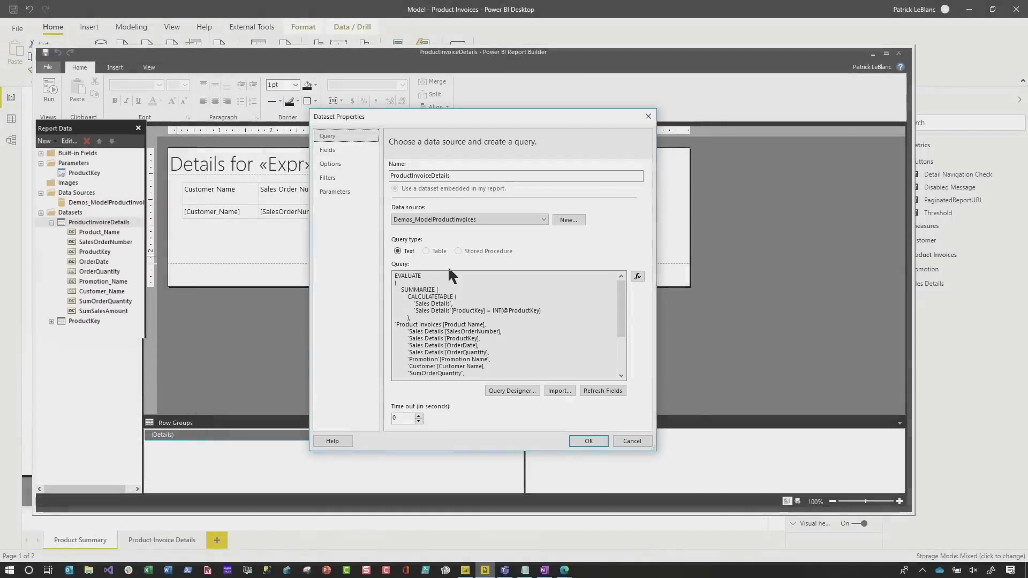
{"action": "scroll", "coordinate": [468, 291], "scroll_direction": "down", "scroll_amount": 2}
{"action": "scroll", "coordinate": [470, 294], "scroll_direction": "up", "scroll_amount": 2}
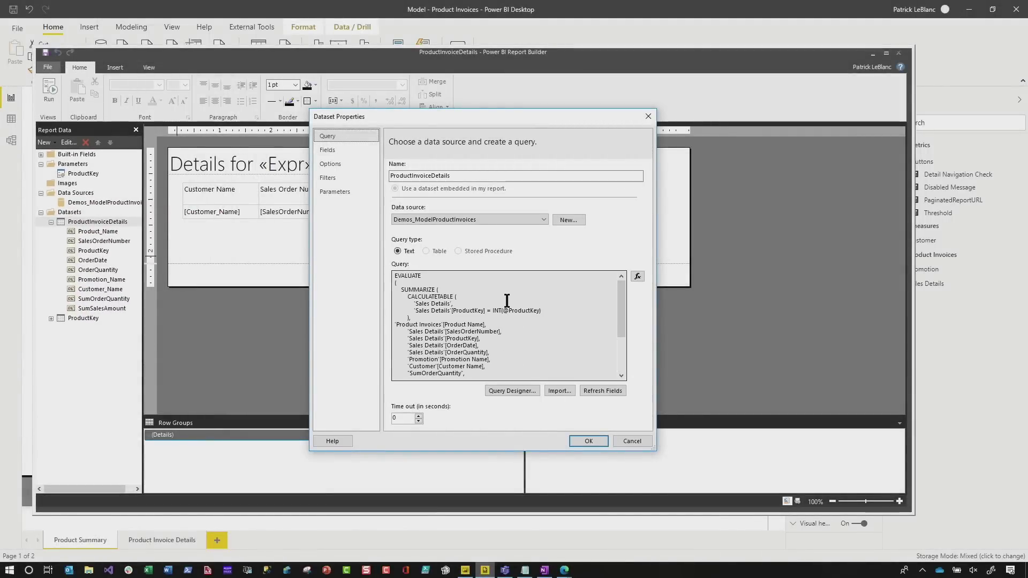
{"action": "left_click", "coordinate": [644, 441]}
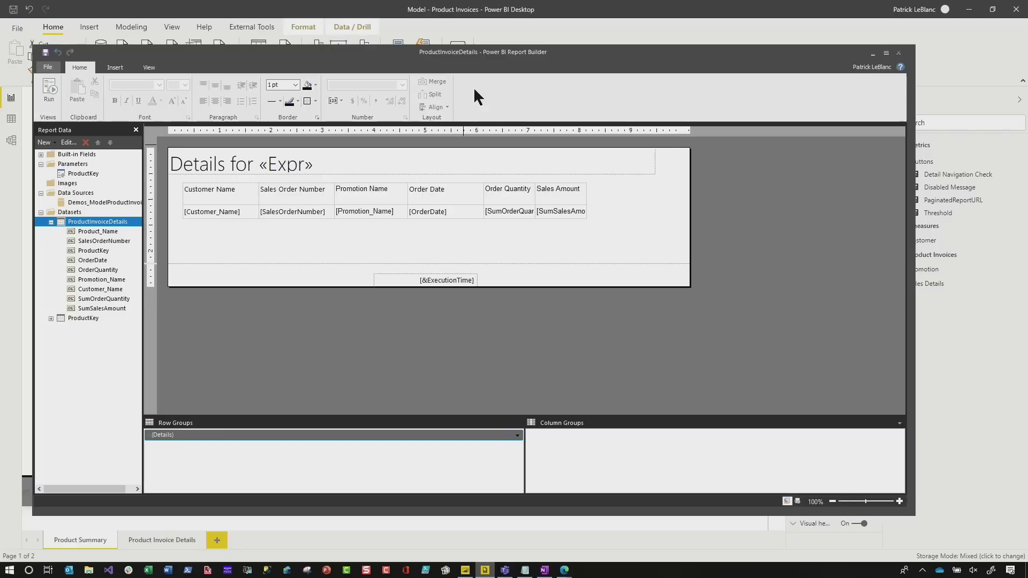
Show the available Save As destinations for the paginated report
{"action": "left_click", "coordinate": [48, 67]}
{"action": "mouse_move", "coordinate": [69, 169]}
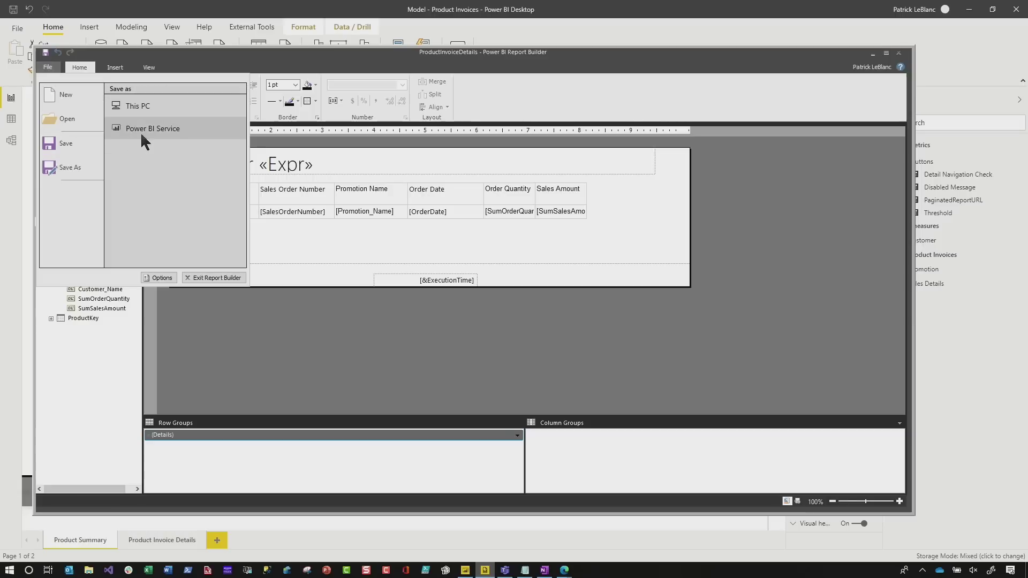
Switch to the Power BI service in the browser and open the ProductInvoiceDetails paginated report from the Demos workspace
{"action": "left_click", "coordinate": [568, 570]}
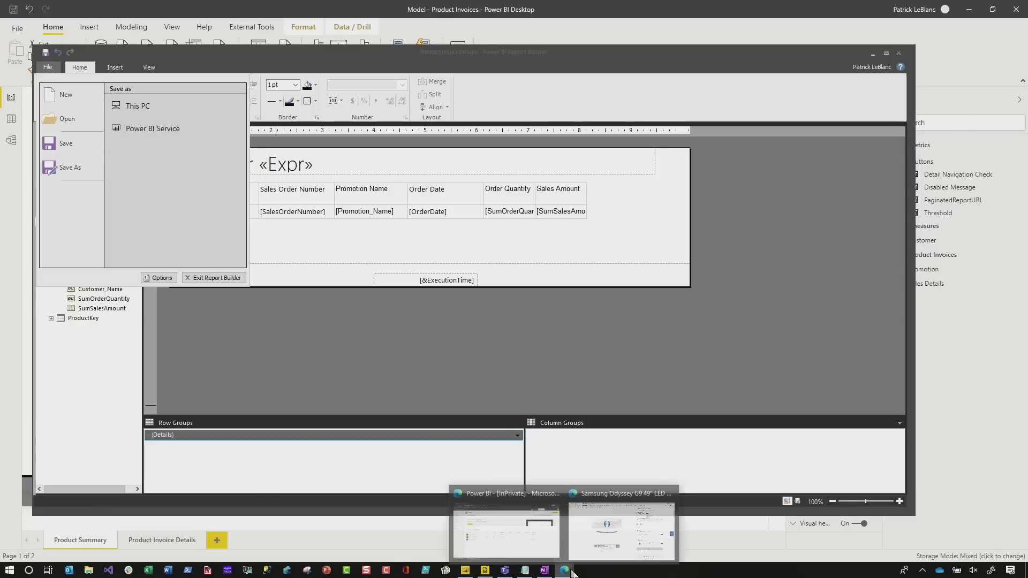
{"action": "left_click", "coordinate": [518, 534]}
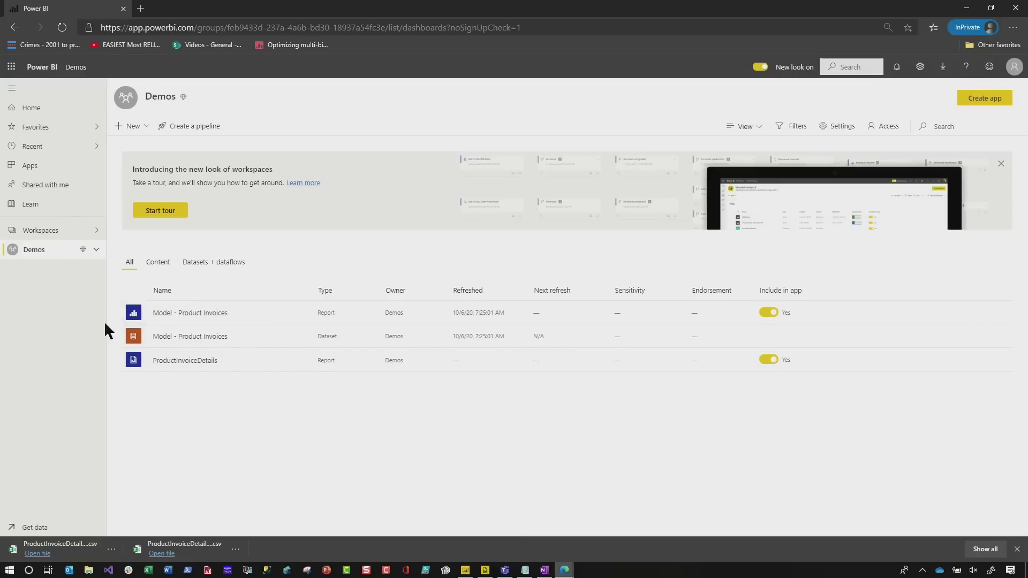
{"action": "left_click", "coordinate": [175, 361]}
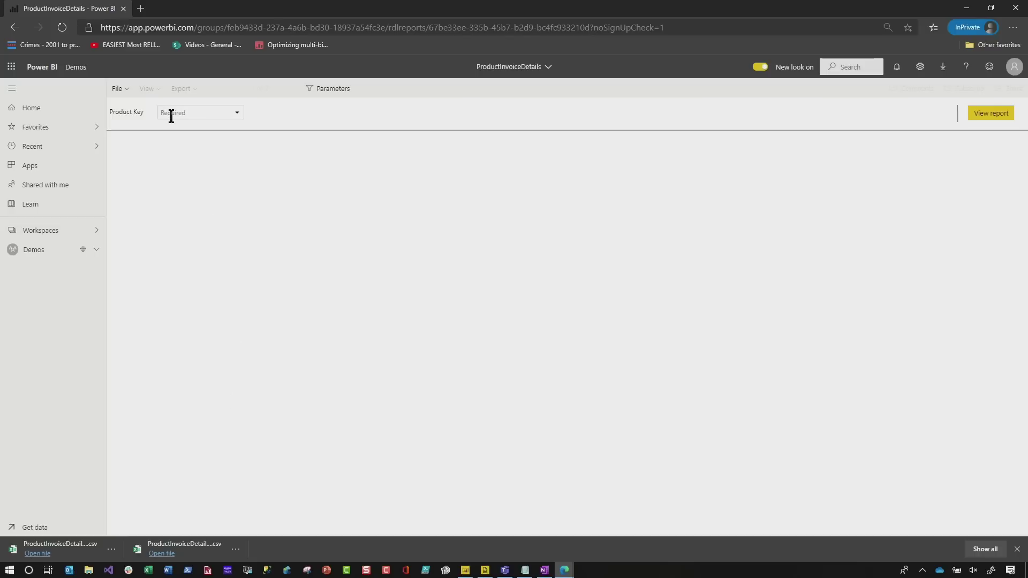
Run the paginated report for Product Key 487
{"action": "left_click", "coordinate": [234, 116]}
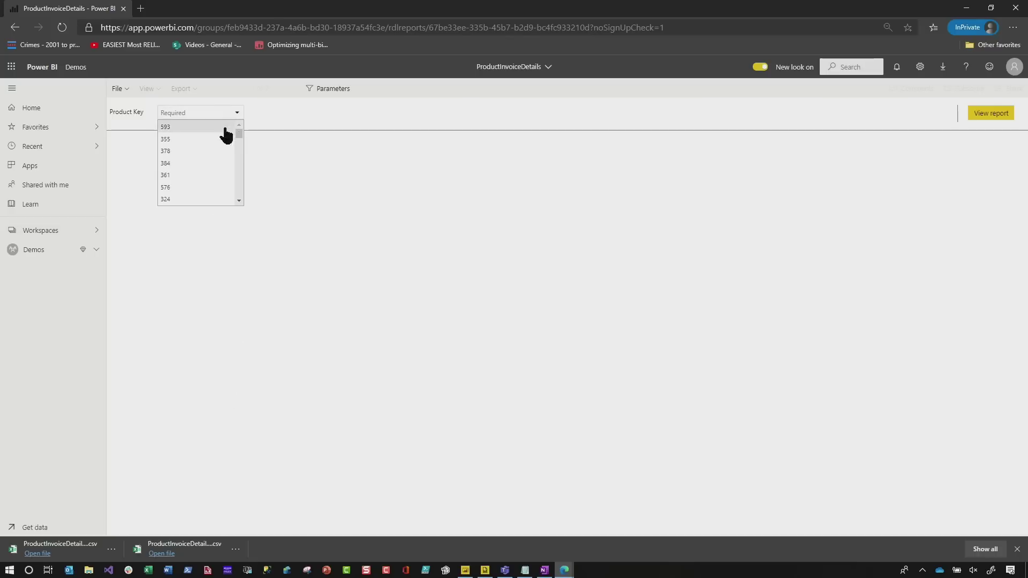
{"action": "scroll", "coordinate": [213, 165], "scroll_direction": "down", "scroll_amount": 5}
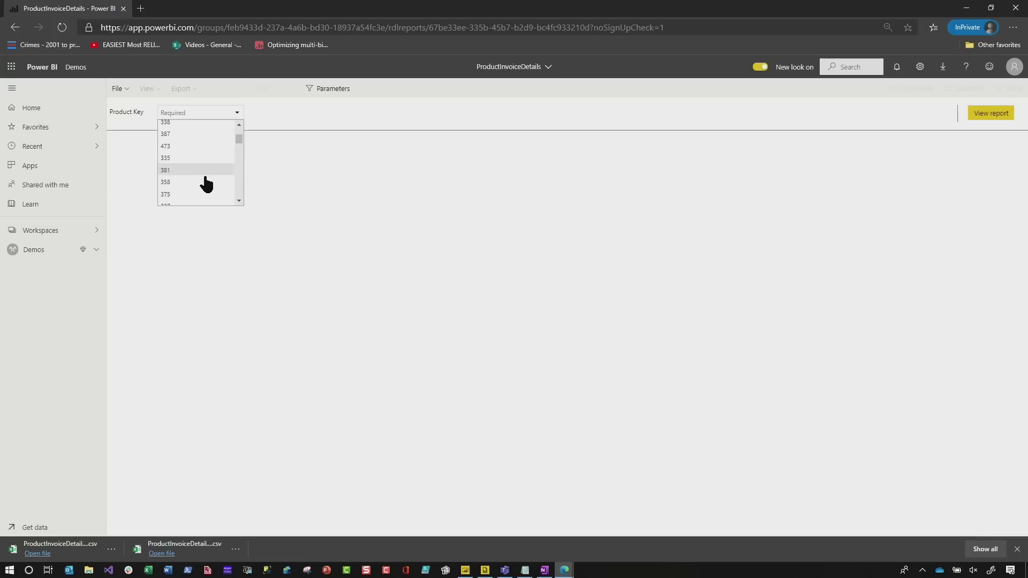
{"action": "left_click", "coordinate": [200, 111]}
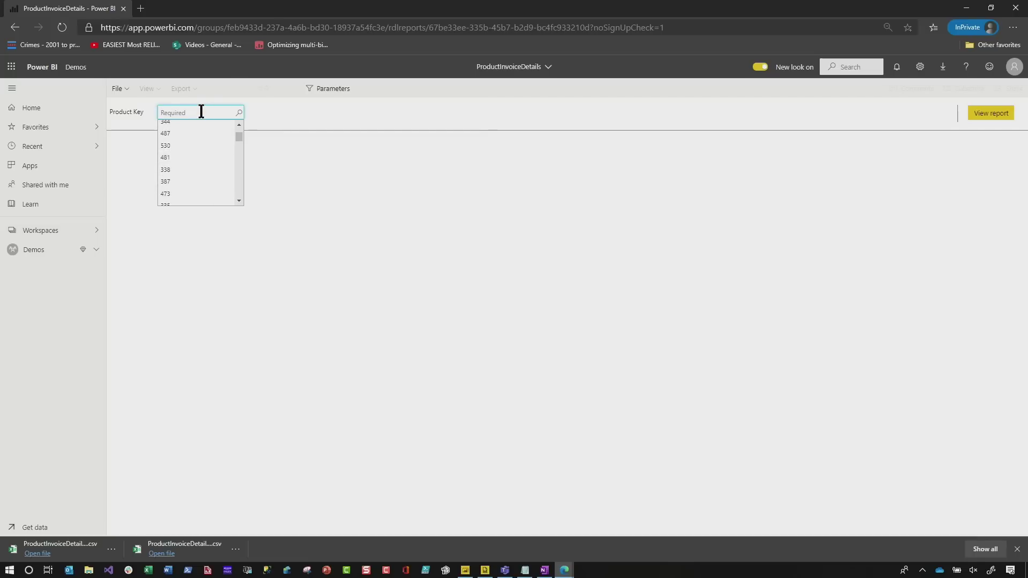
{"action": "type", "text": "48"}
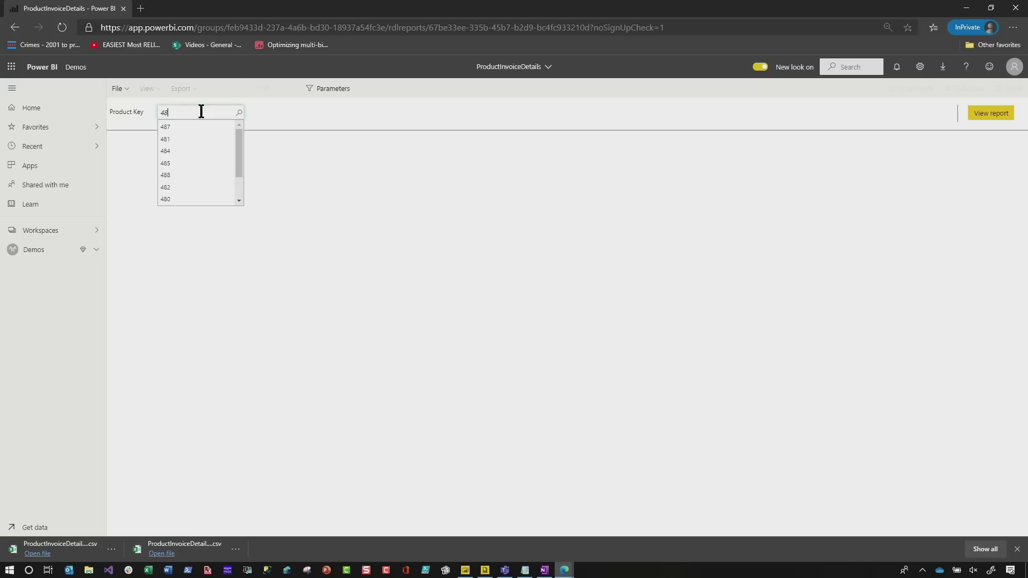
{"action": "scroll", "coordinate": [212, 164], "scroll_direction": "down", "scroll_amount": 2}
{"action": "scroll", "coordinate": [212, 166], "scroll_direction": "up", "scroll_amount": 2}
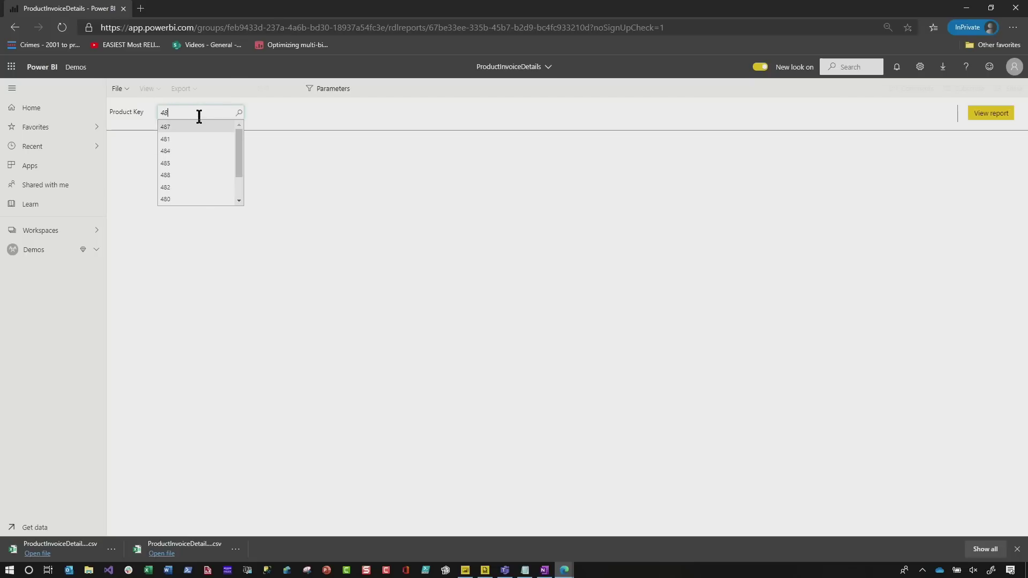
{"action": "type", "text": "7"}
{"action": "left_click", "coordinate": [220, 127]}
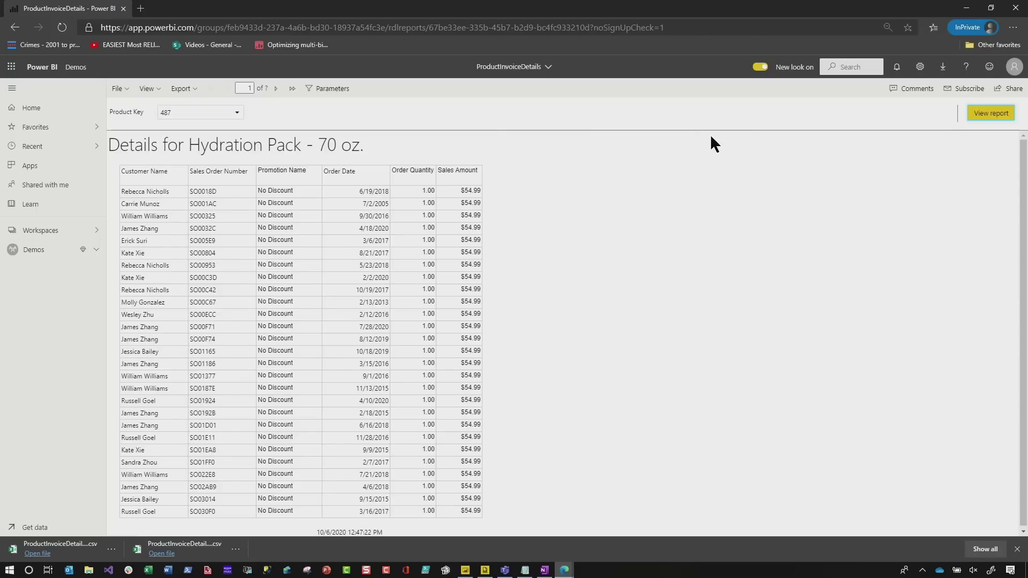
Copy the paginated report's base URL up to and including the question mark, leaving out the noSignUpCheck parameter
{"action": "left_click_drag", "start_coordinate": [597, 27], "coordinate": [552, 27]}
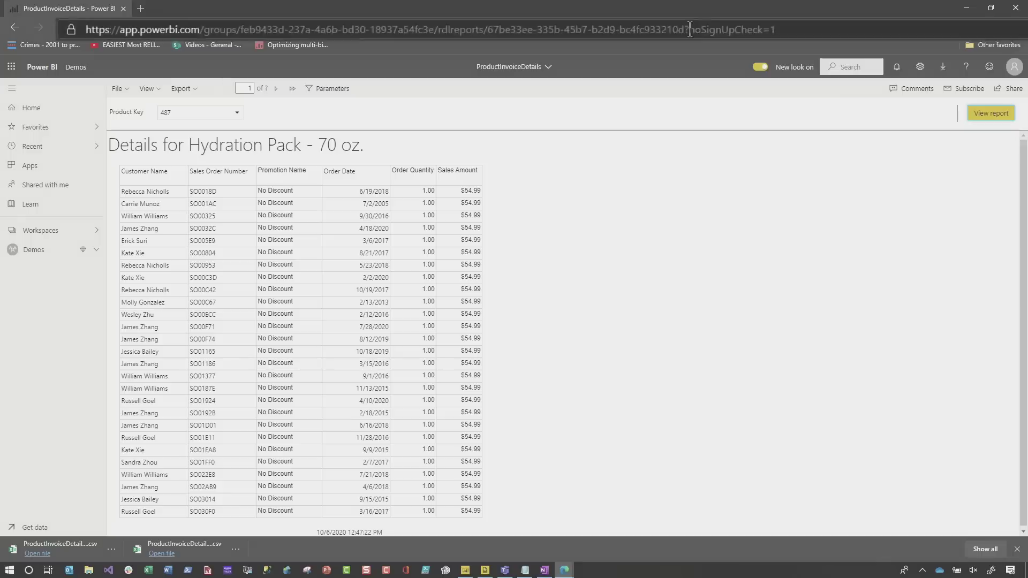
{"action": "left_click_drag", "start_coordinate": [788, 38], "coordinate": [52, 34]}
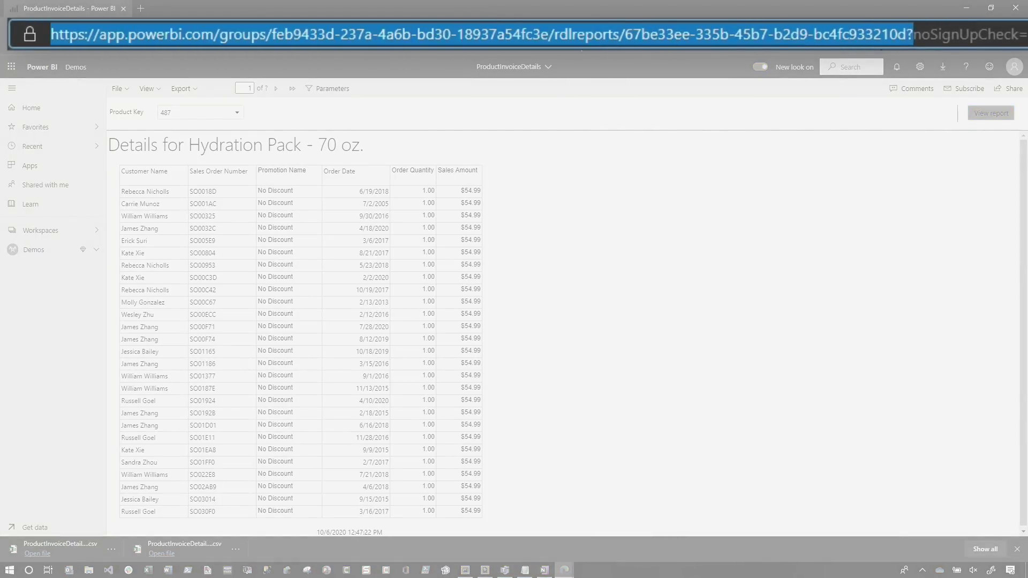
{"action": "left_click", "coordinate": [910, 42]}
{"action": "right_click", "coordinate": [488, 40]}
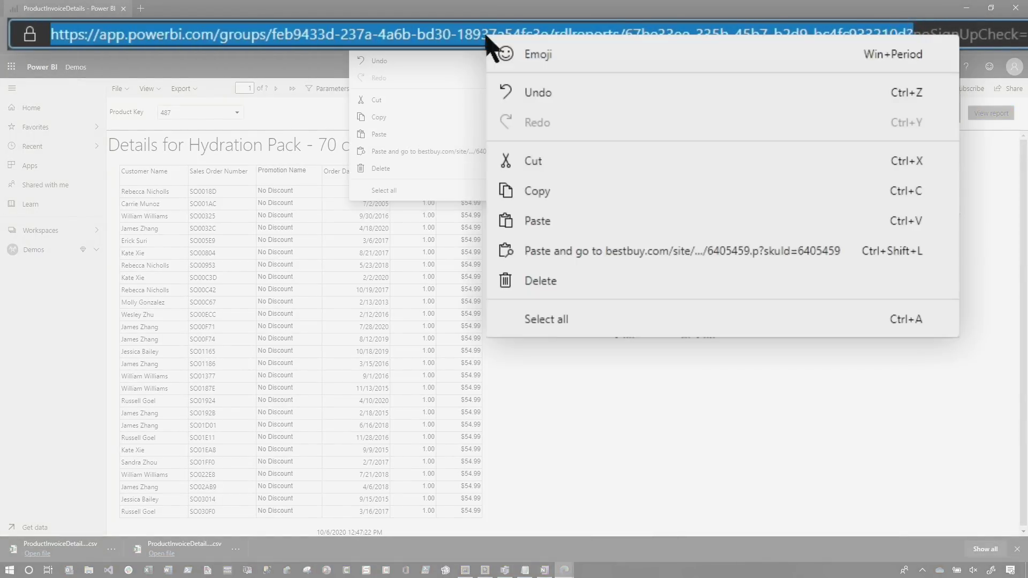
{"action": "left_click", "coordinate": [557, 193]}
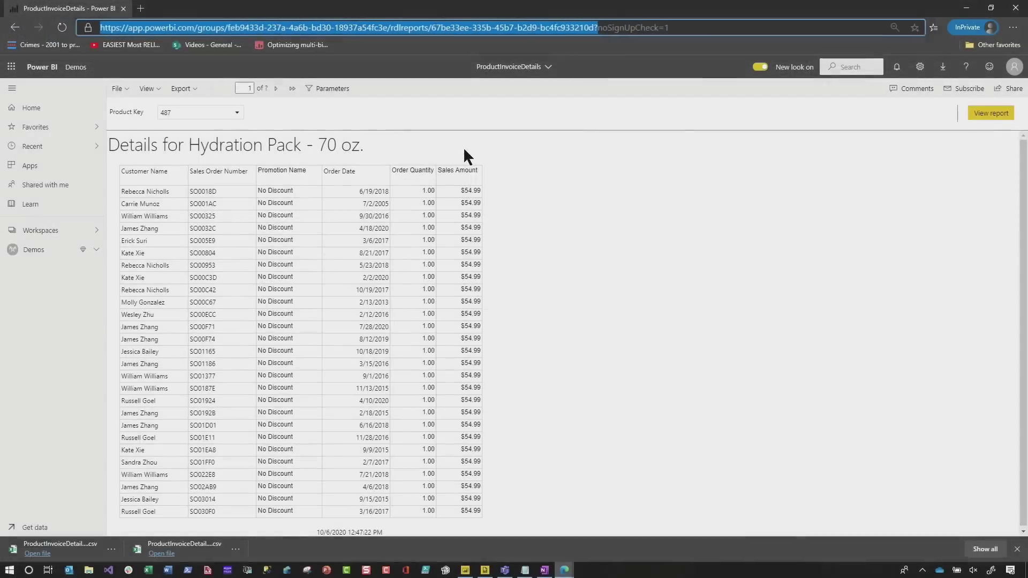
Switch to Power BI Desktop and review the full formula of the PaginatedReportURL measure, then collapse the formula
{"action": "left_click", "coordinate": [483, 498]}
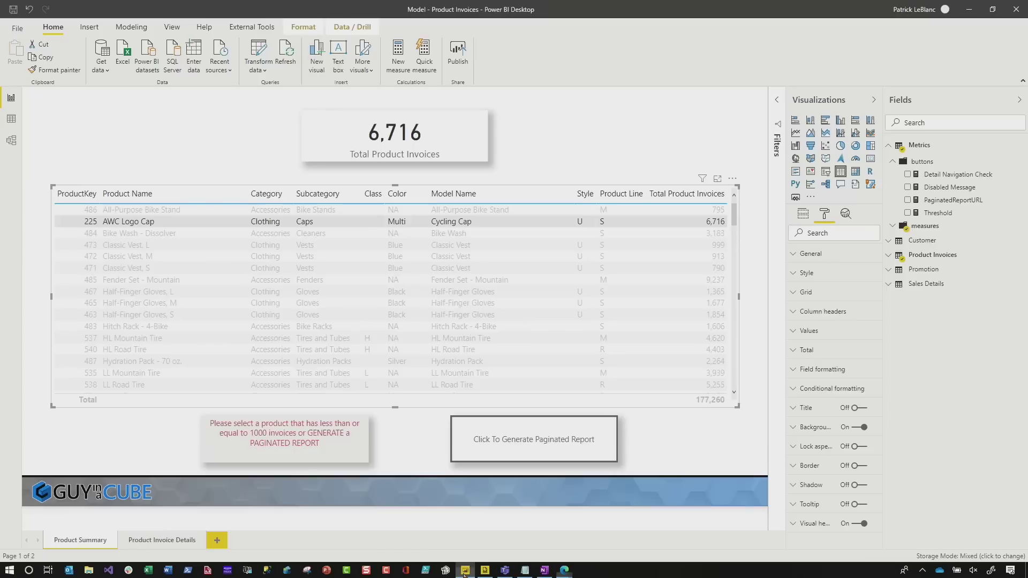
{"action": "left_click", "coordinate": [949, 201]}
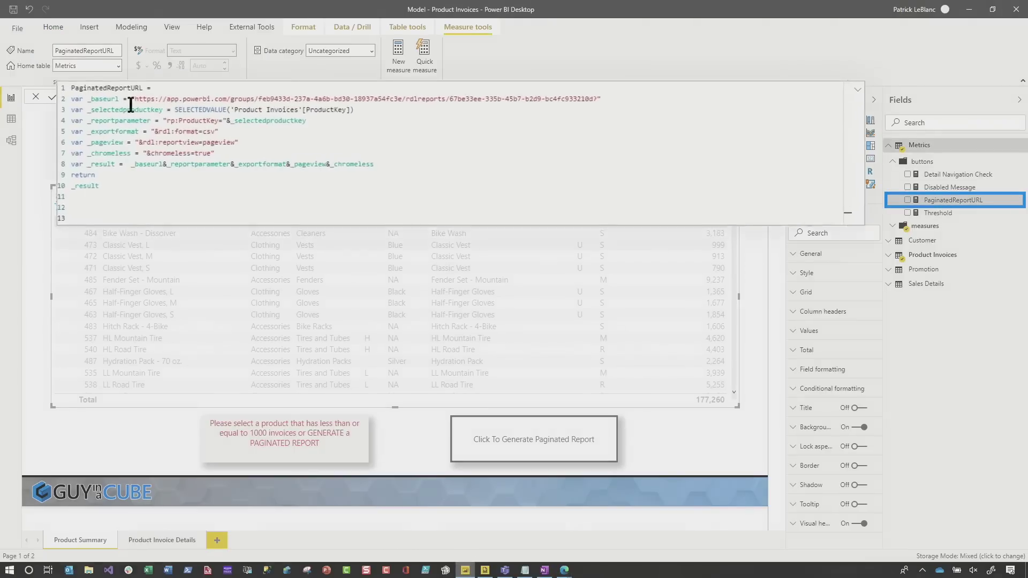
{"action": "left_click", "coordinate": [101, 83]}
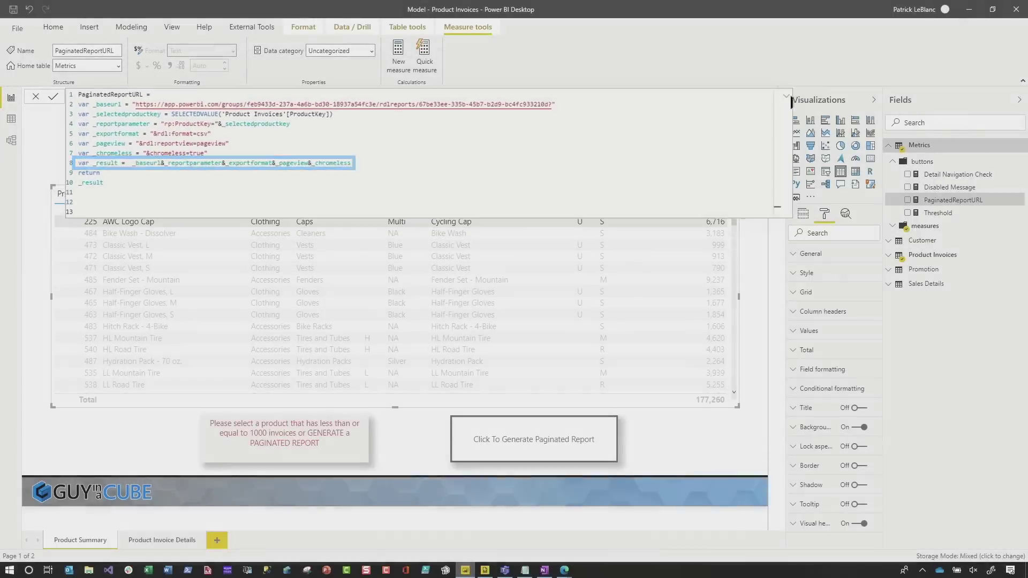
{"action": "left_click", "coordinate": [776, 97]}
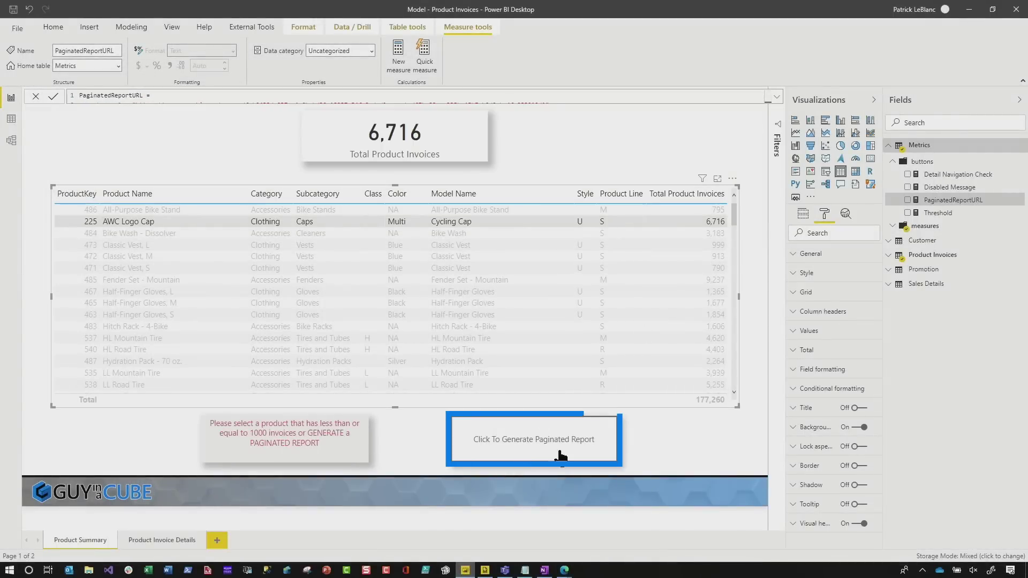
Set the Web URL action of the Click To Generate Paginated Report button to the field value of the PaginatedReportURL measure
{"action": "left_click", "coordinate": [572, 432]}
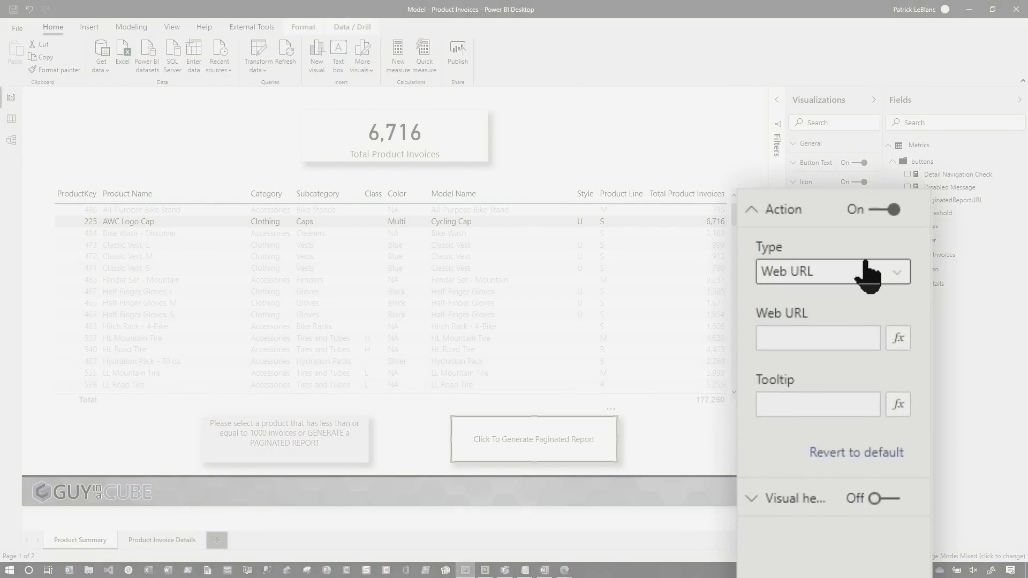
{"action": "left_click", "coordinate": [865, 399]}
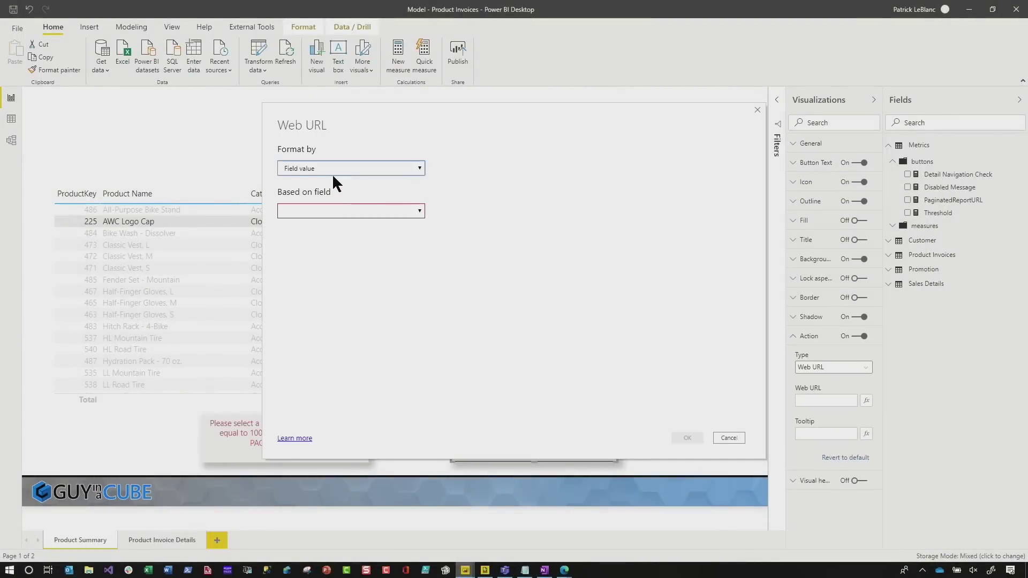
{"action": "left_click", "coordinate": [311, 213]}
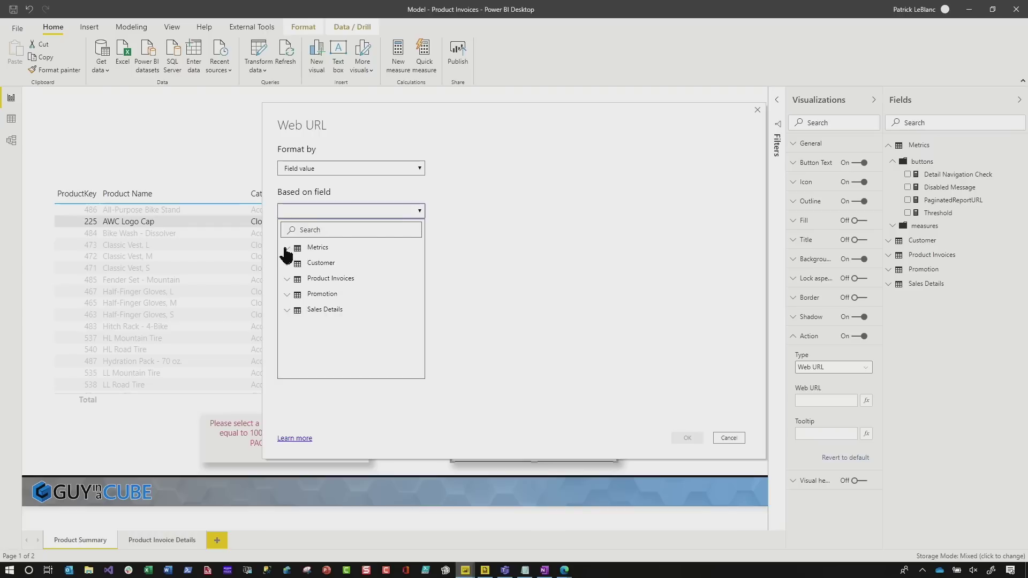
{"action": "left_click", "coordinate": [287, 247]}
{"action": "left_click", "coordinate": [291, 264]}
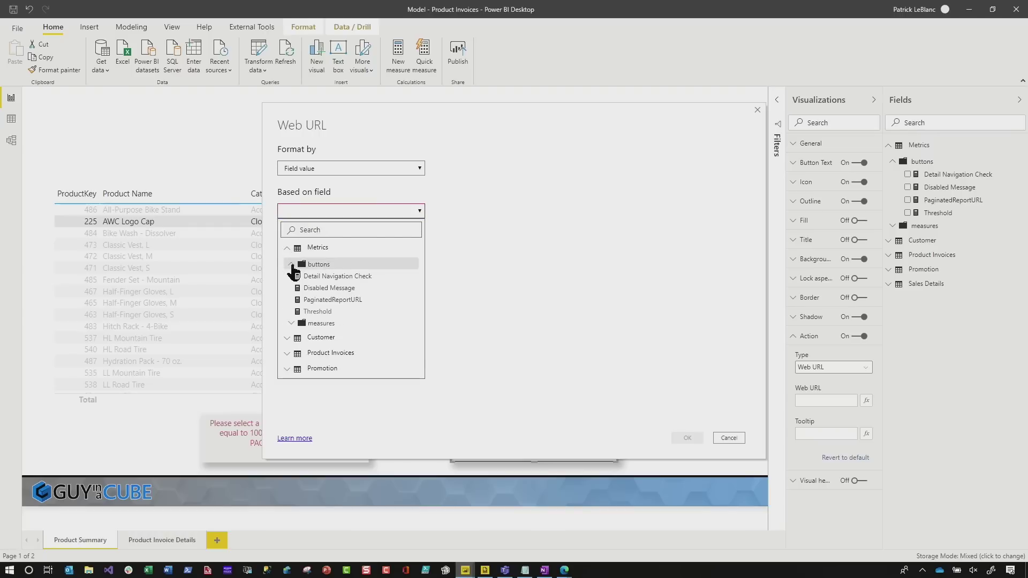
{"action": "left_click", "coordinate": [333, 299]}
{"action": "left_click", "coordinate": [684, 439]}
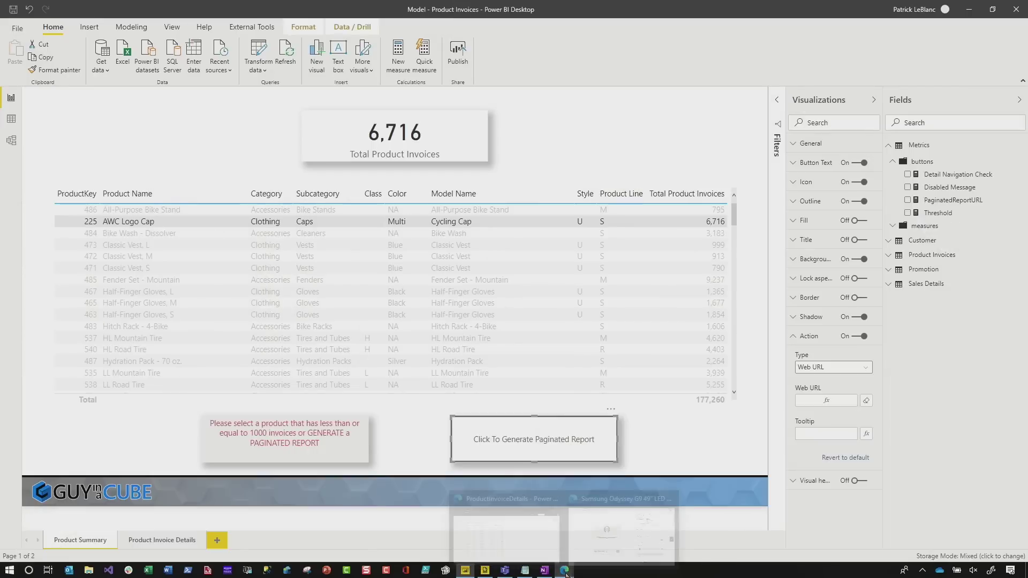
Switch to the Power BI service and open the Model - Product Invoices report from the Demos workspace
{"action": "mouse_move", "coordinate": [566, 574]}
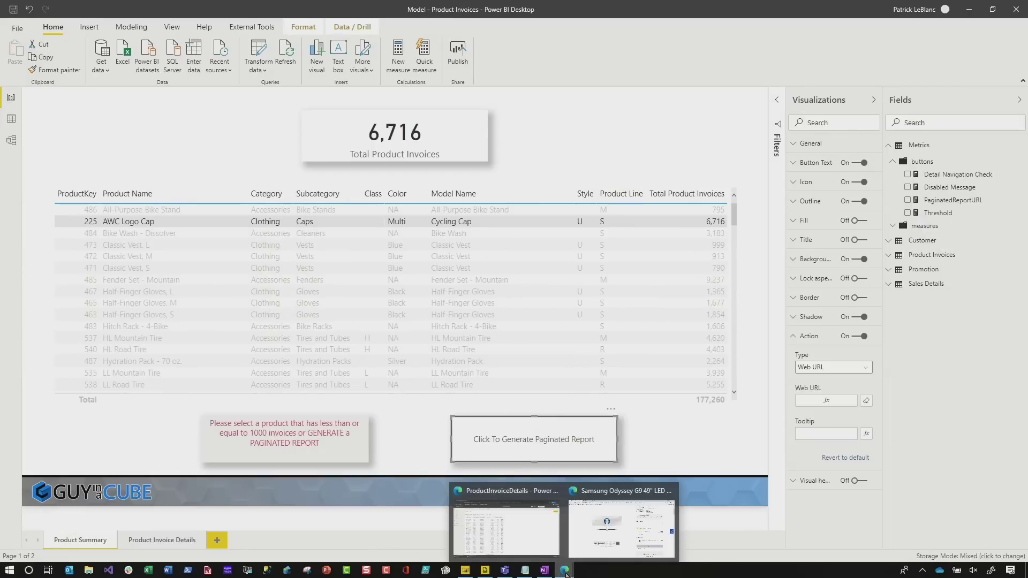
{"action": "left_click", "coordinate": [519, 544]}
{"action": "left_click", "coordinate": [34, 253]}
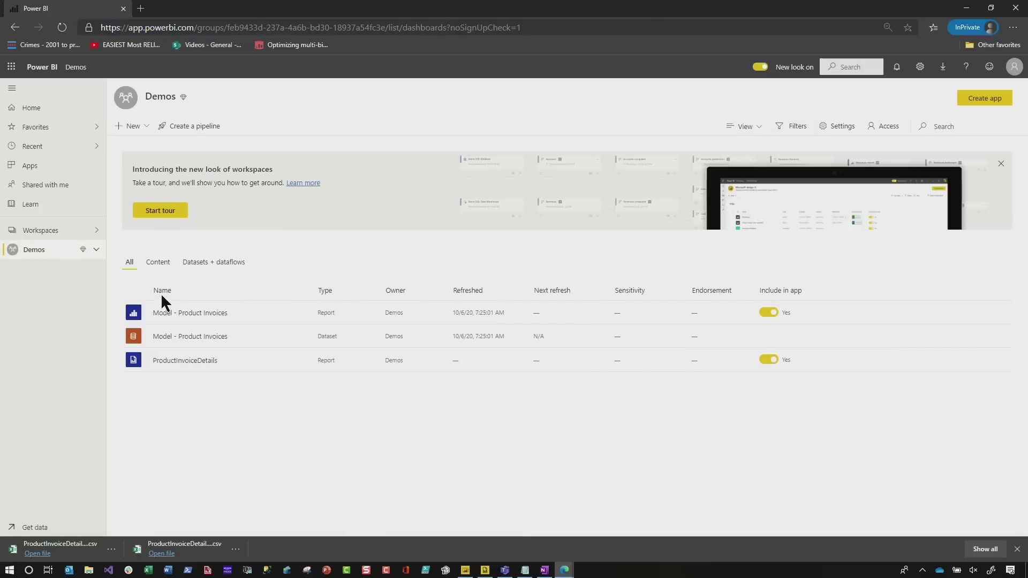
{"action": "left_click", "coordinate": [182, 311]}
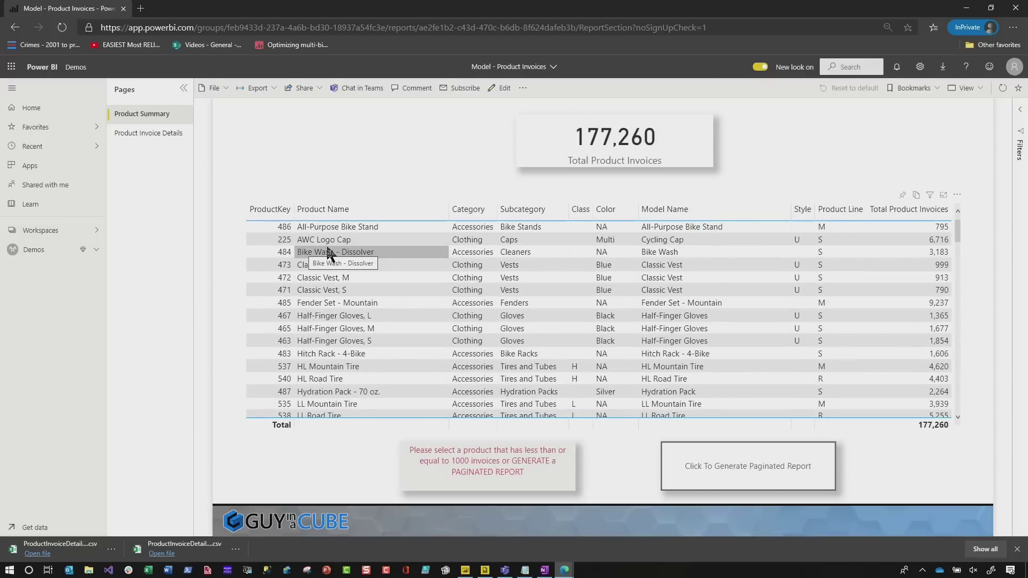
Test the drill-through button with the All-Purpose Bike Stand and AWC Logo Cap rows, open the bike stand's invoice details and return to the summary
{"action": "left_click", "coordinate": [328, 227]}
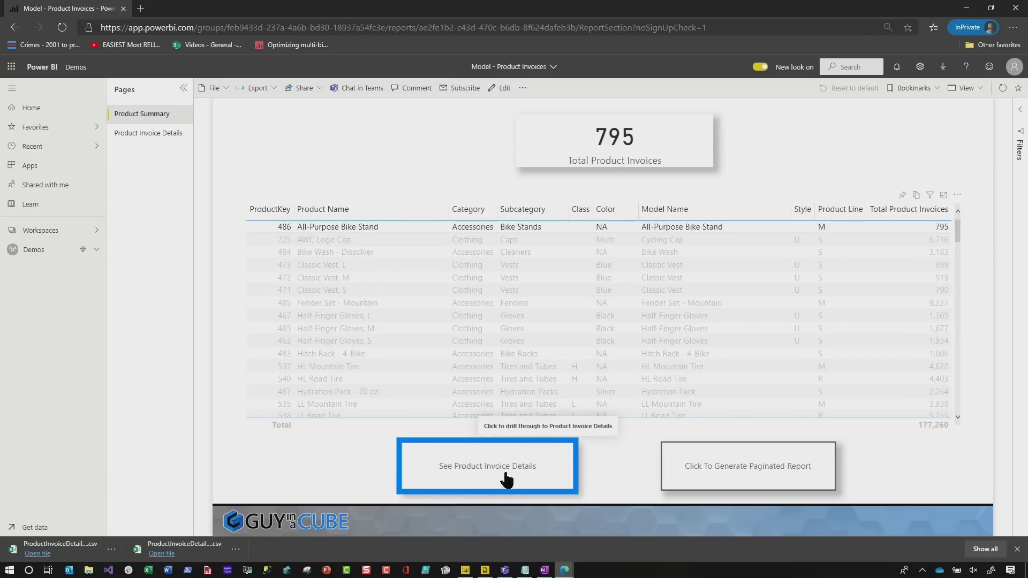
{"action": "left_click", "coordinate": [315, 248]}
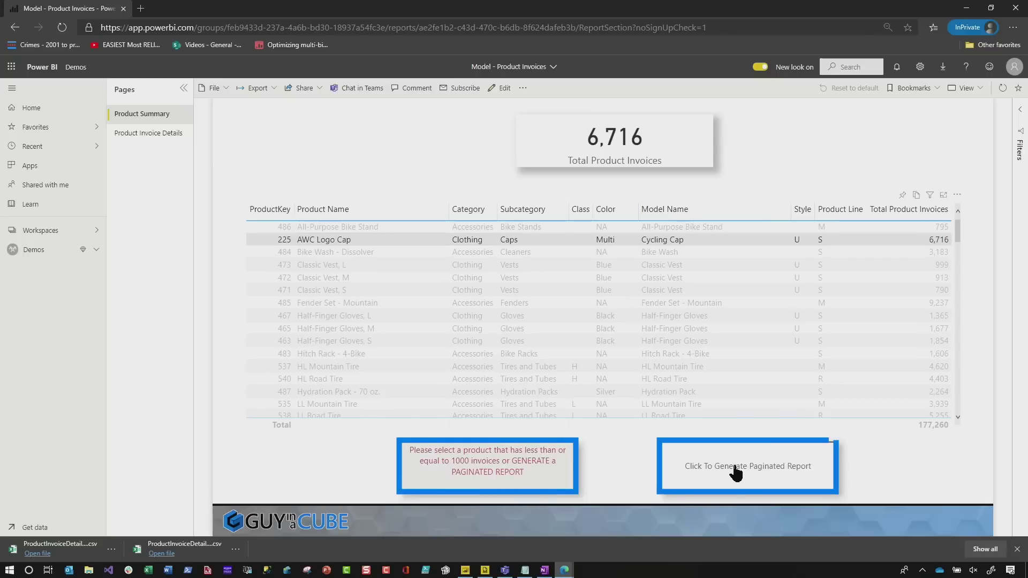
{"action": "left_click", "coordinate": [349, 227]}
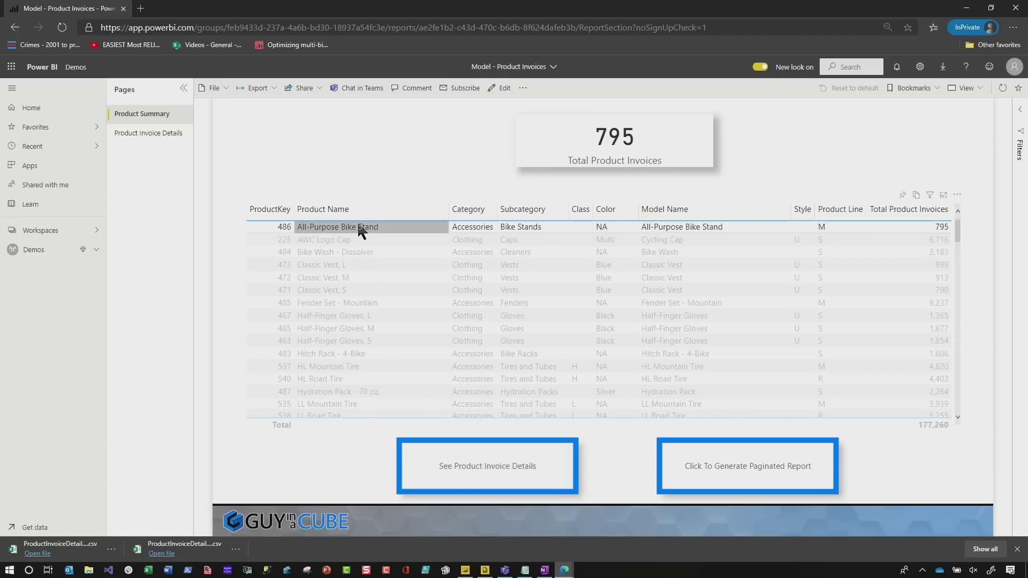
{"action": "left_click", "coordinate": [485, 471]}
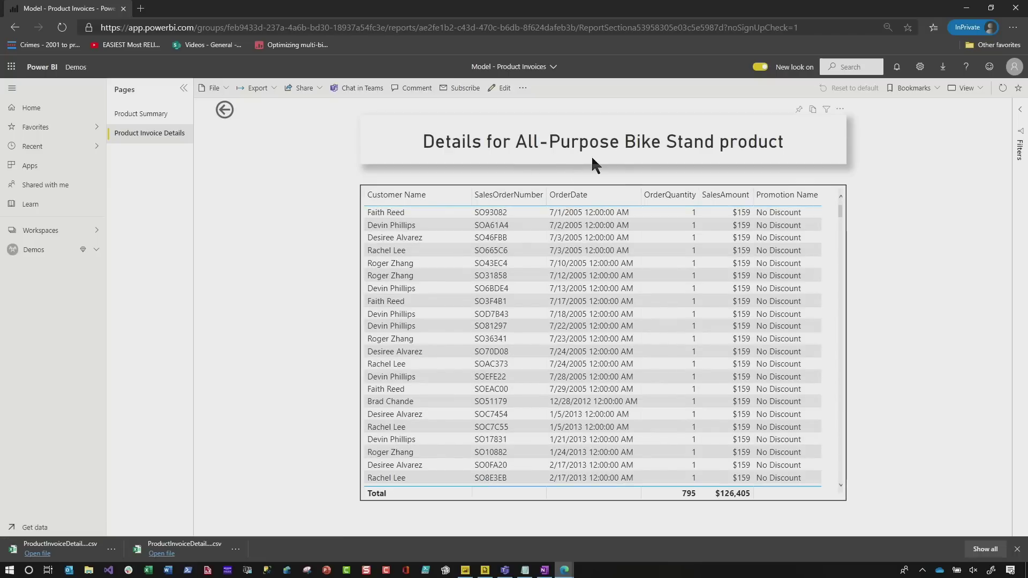
{"action": "left_click", "coordinate": [224, 111]}
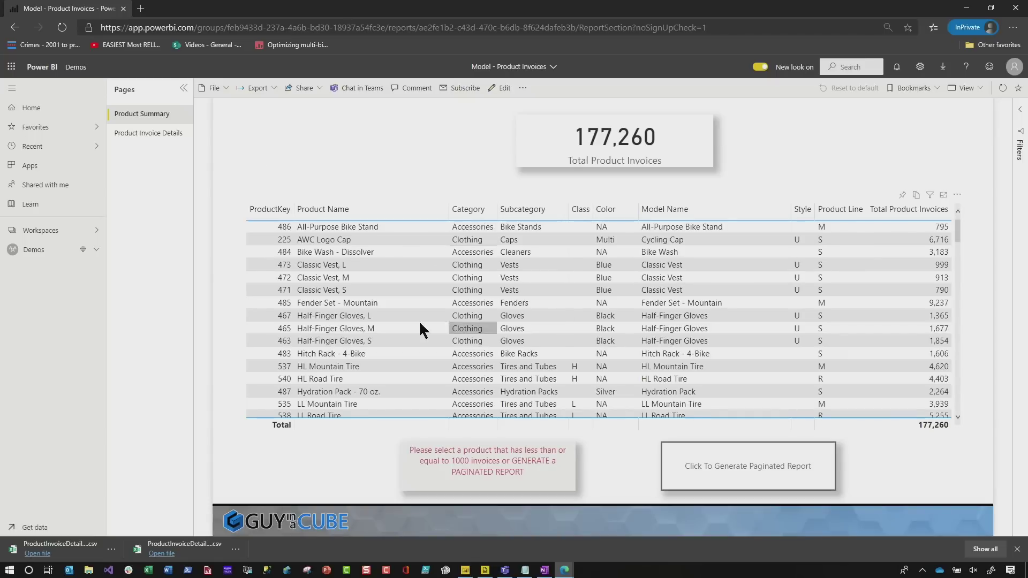
Generate the paginated report for the Half-Finger Gloves, L product and open the CSV file it exports
{"action": "left_click", "coordinate": [331, 316]}
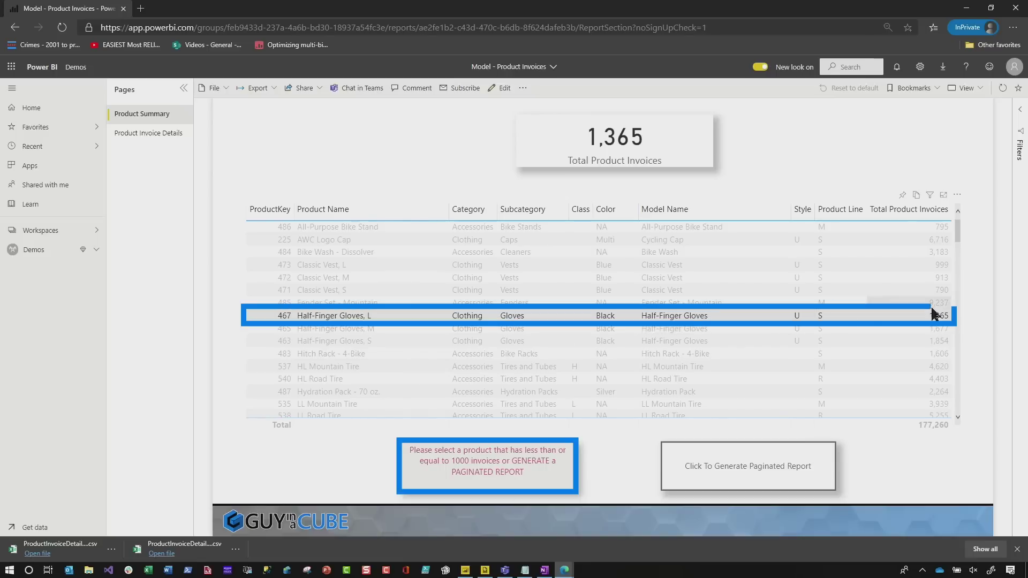
{"action": "left_click", "coordinate": [776, 467]}
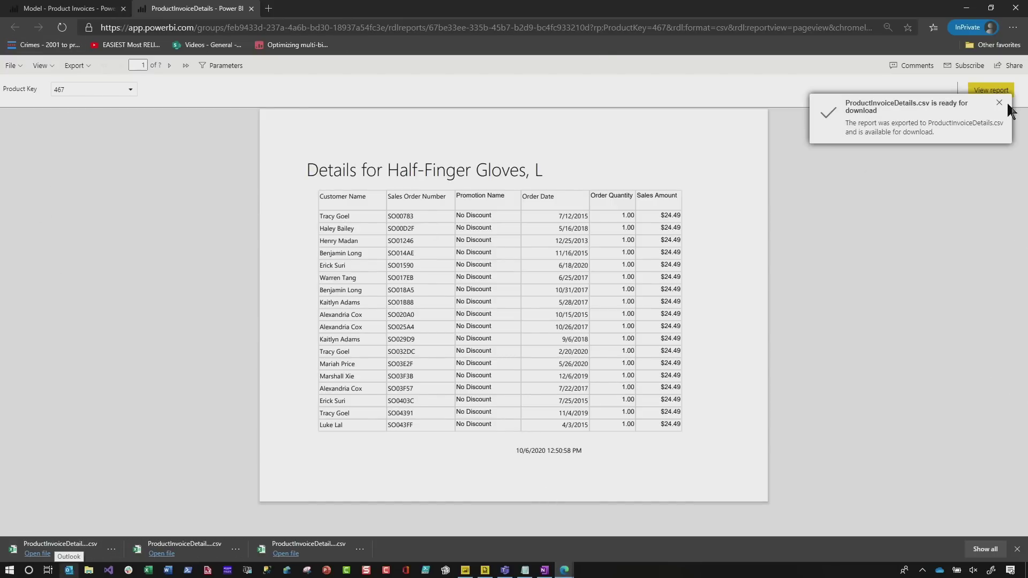
{"action": "left_click", "coordinate": [358, 549]}
{"action": "left_click", "coordinate": [384, 433]}
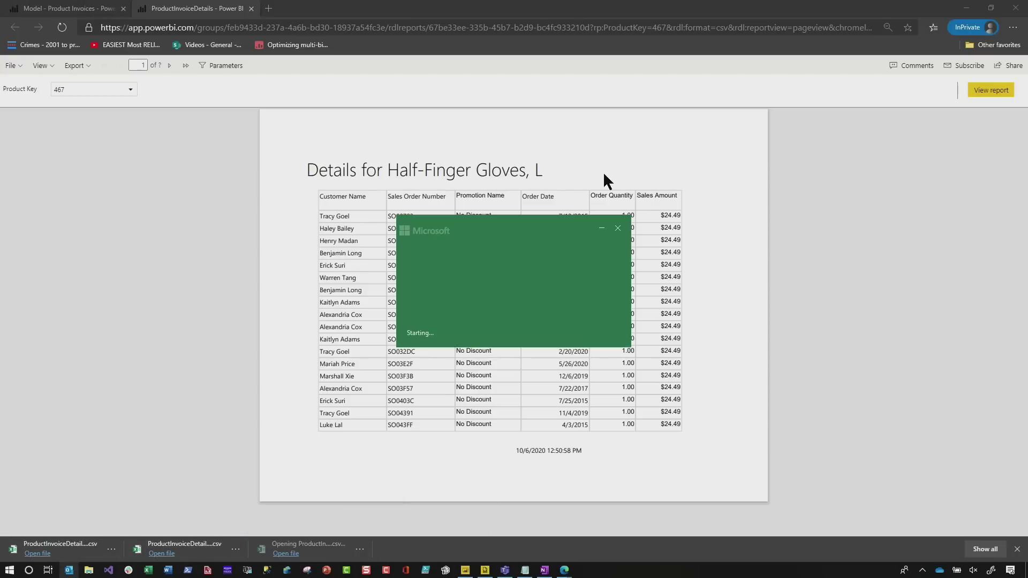
Switch the paginated report to the Default view and back to Page View to compare the layouts
{"action": "left_click", "coordinate": [53, 67]}
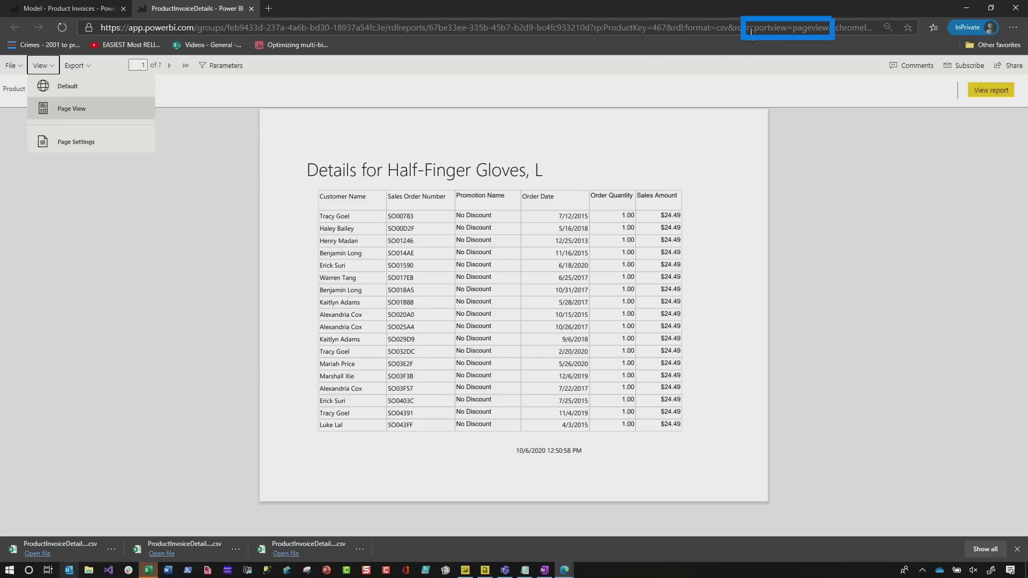
{"action": "left_click", "coordinate": [68, 86]}
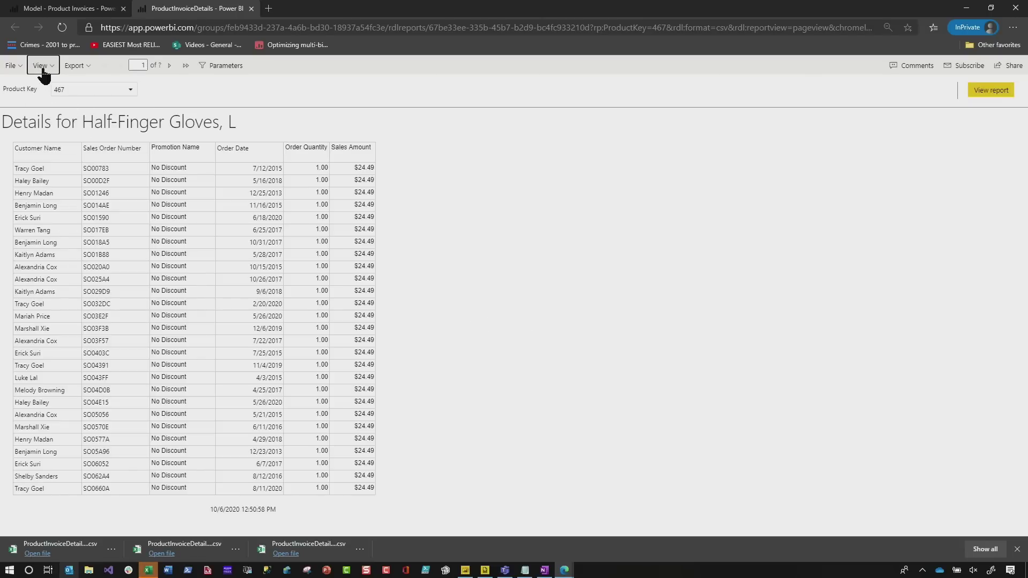
{"action": "left_click", "coordinate": [43, 70]}
{"action": "left_click", "coordinate": [65, 107]}
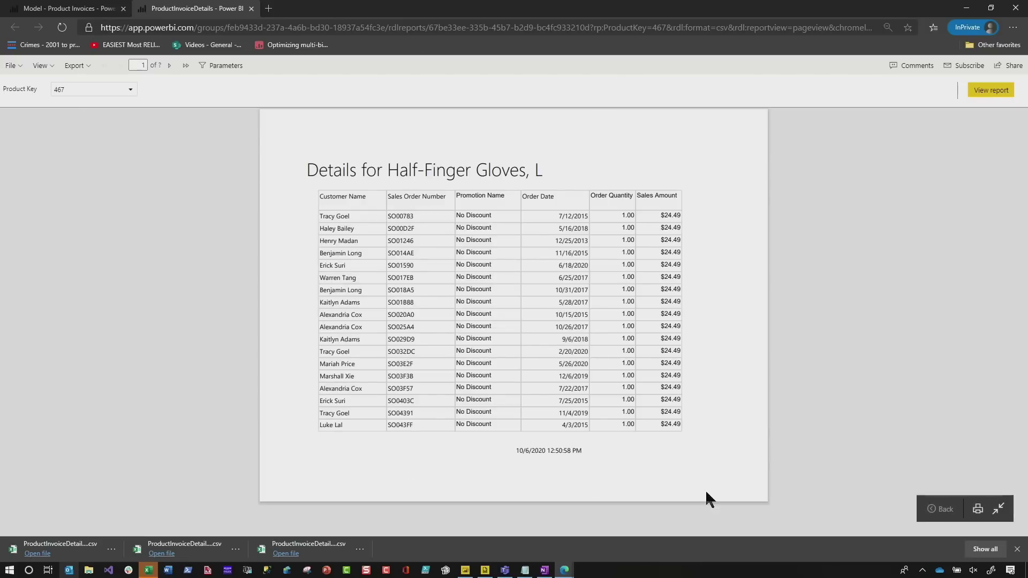
Exit the report's full-screen mode and bring up the ProductInvoiceDetails (4).csv file in Excel
{"action": "left_click", "coordinate": [999, 510]}
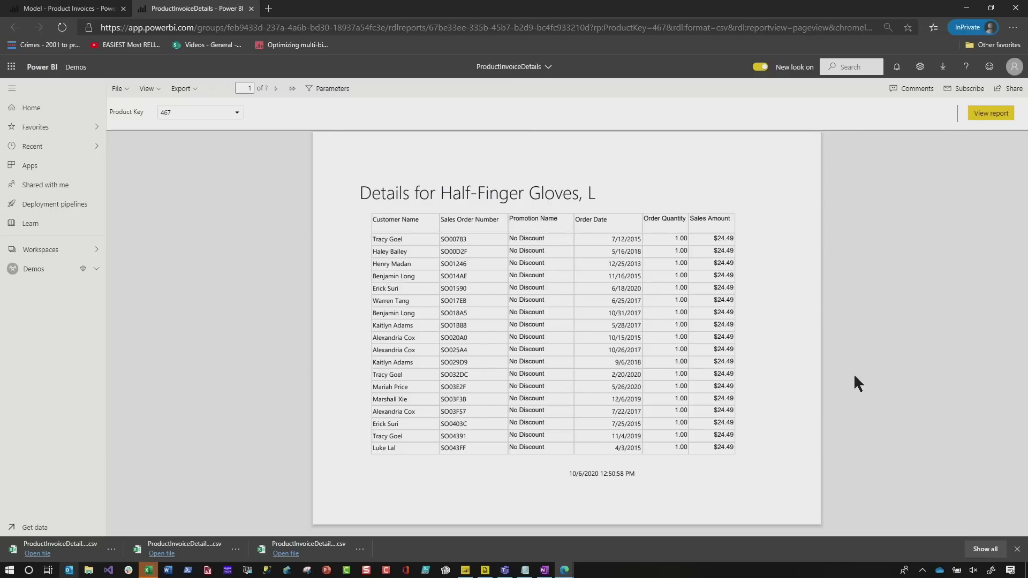
{"action": "mouse_move", "coordinate": [153, 572]}
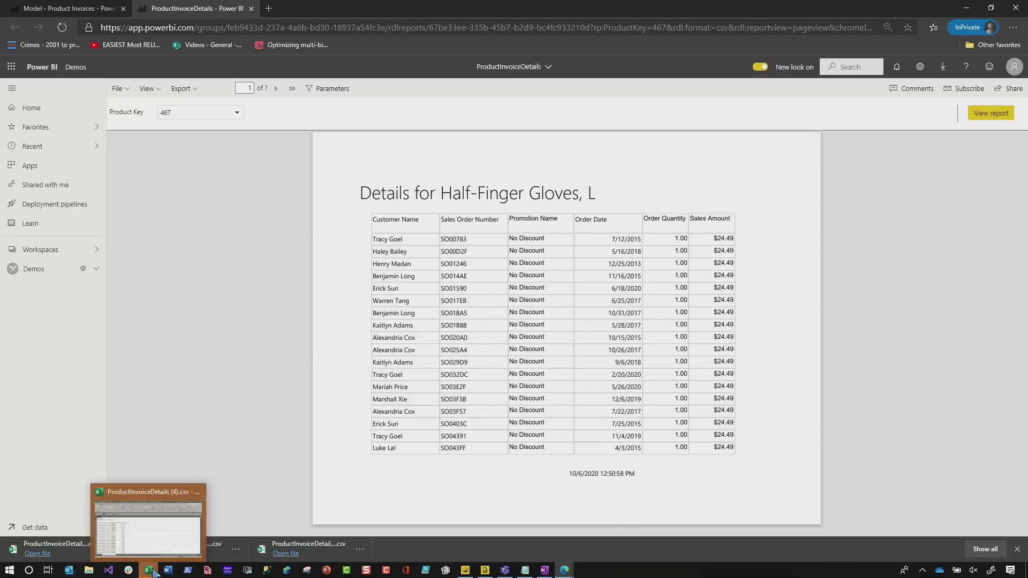
{"action": "left_click", "coordinate": [151, 544]}
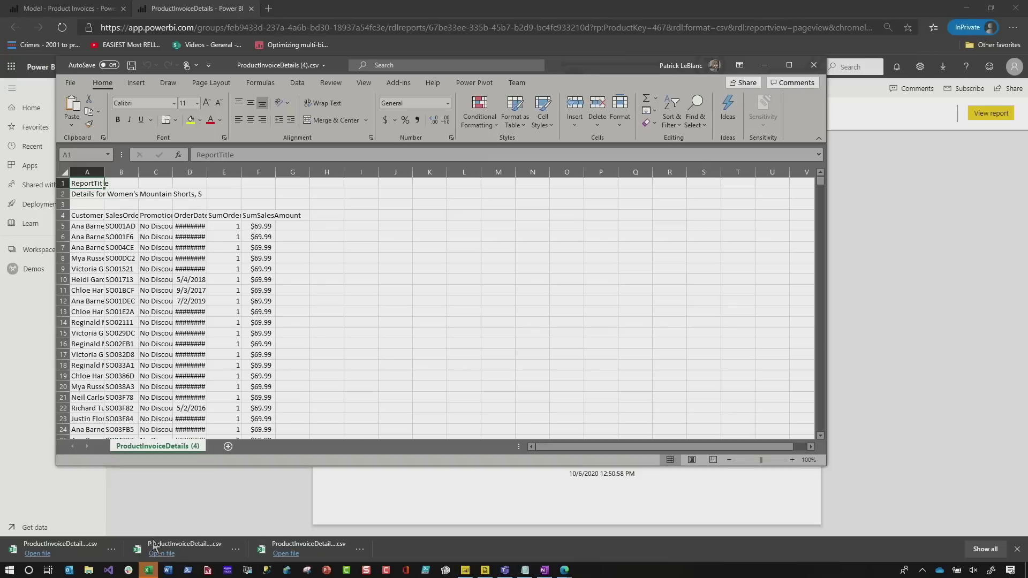